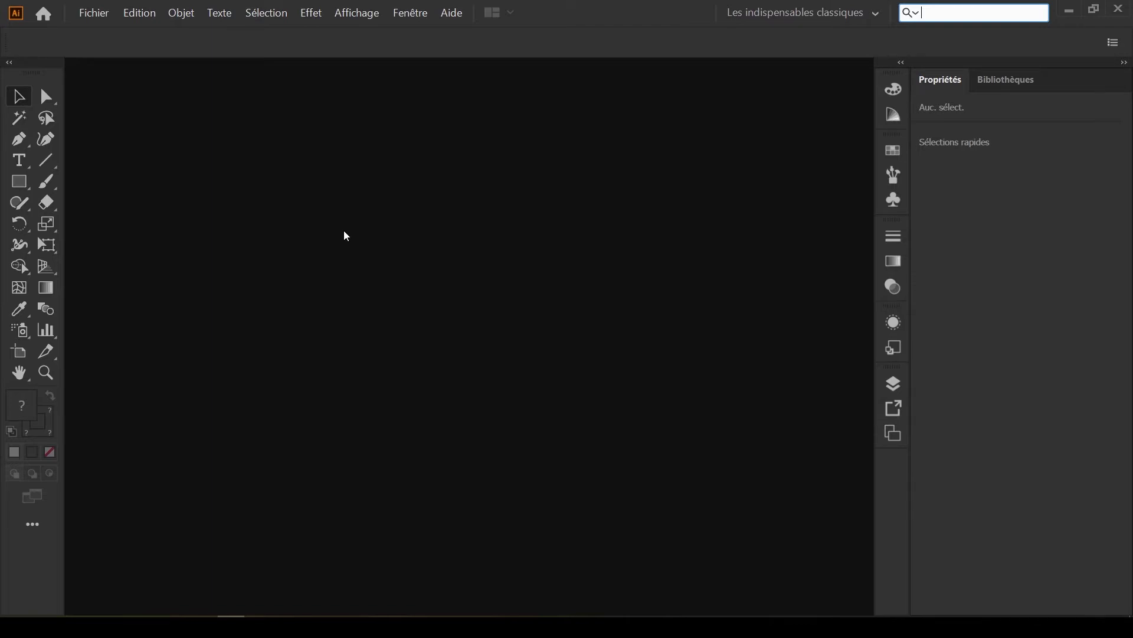
Step: Start a new document from the one-artboard Lettre preset (612 x 792 px) and open its additional settings
{"action": "left_click", "coordinate": [91, 13]}
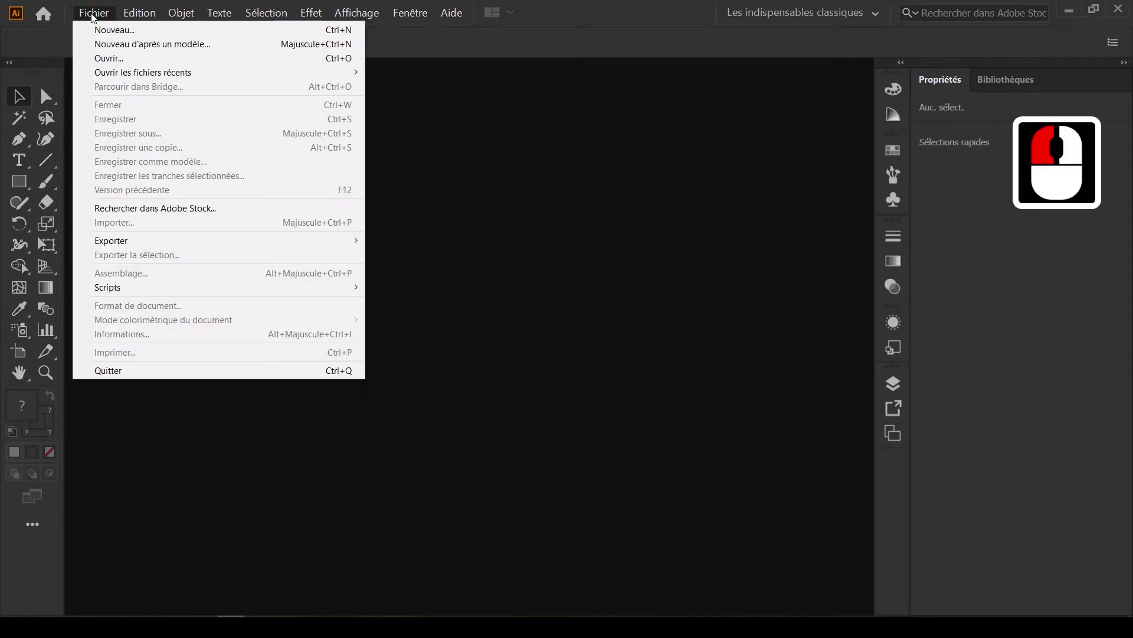
{"action": "left_click", "coordinate": [363, 141]}
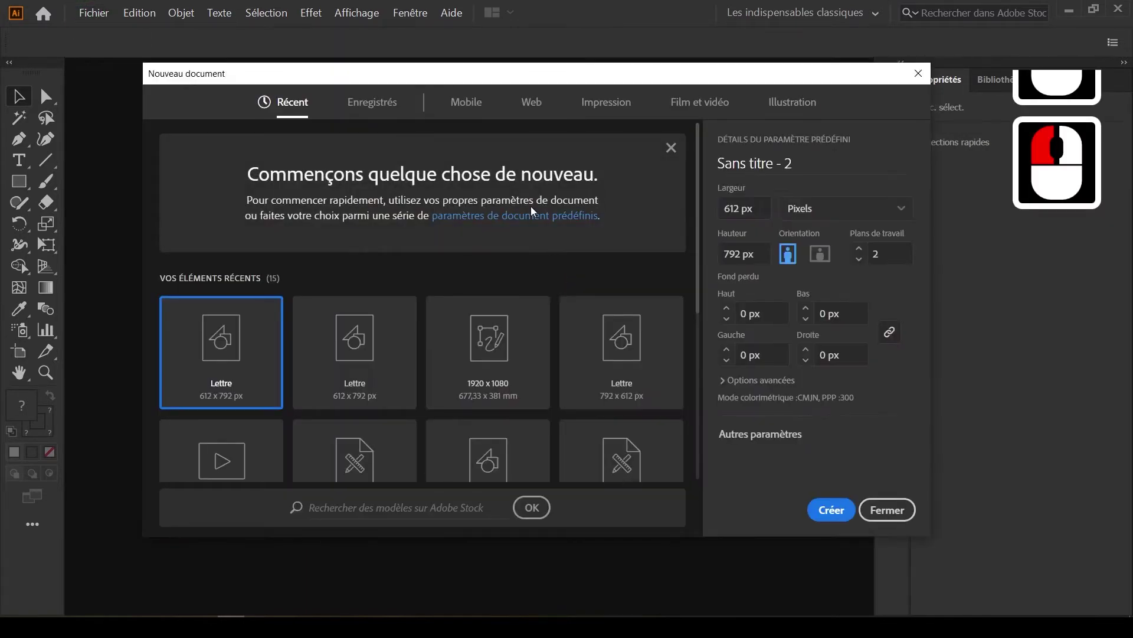
{"action": "left_click_drag", "start_coordinate": [487, 77], "coordinate": [467, 49]}
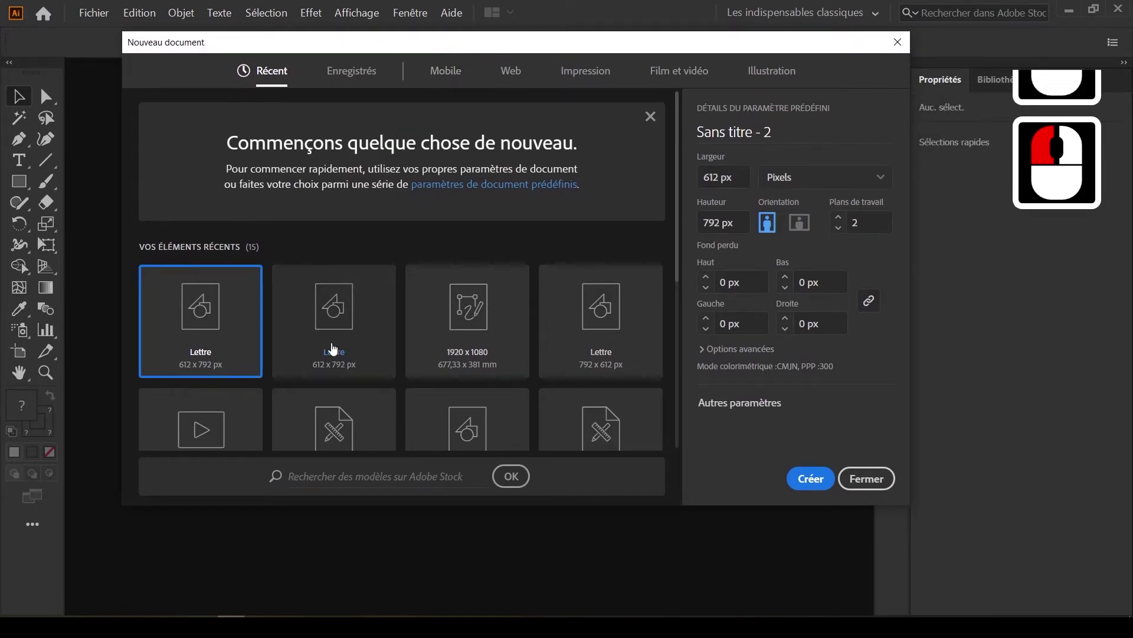
{"action": "left_click", "coordinate": [347, 313]}
{"action": "left_click", "coordinate": [729, 412]}
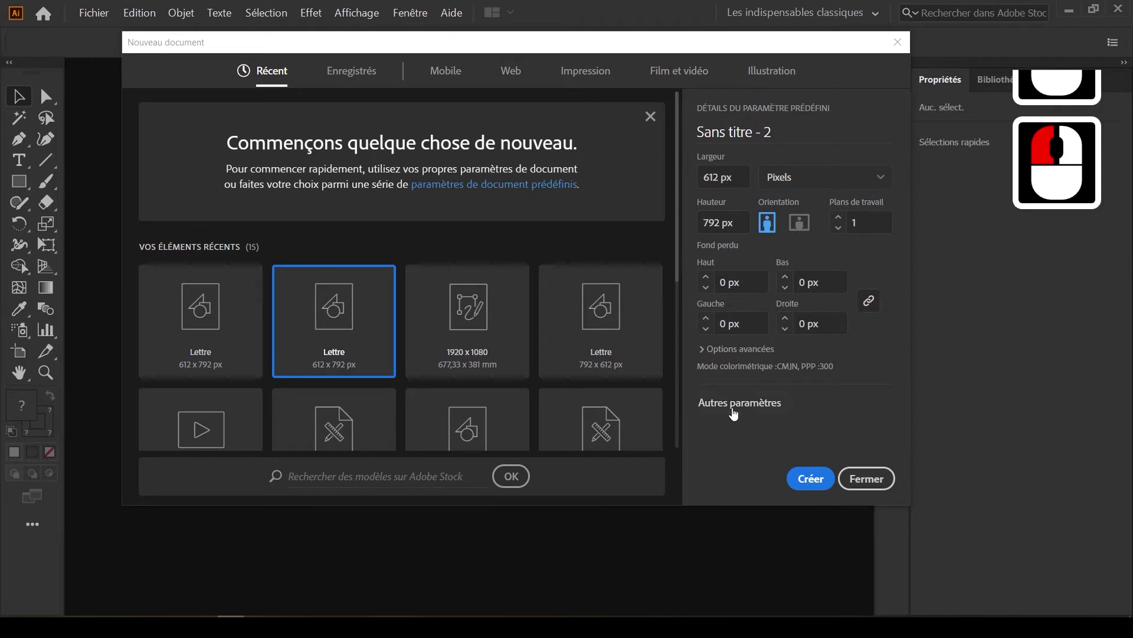
{"action": "left_click", "coordinate": [734, 411]}
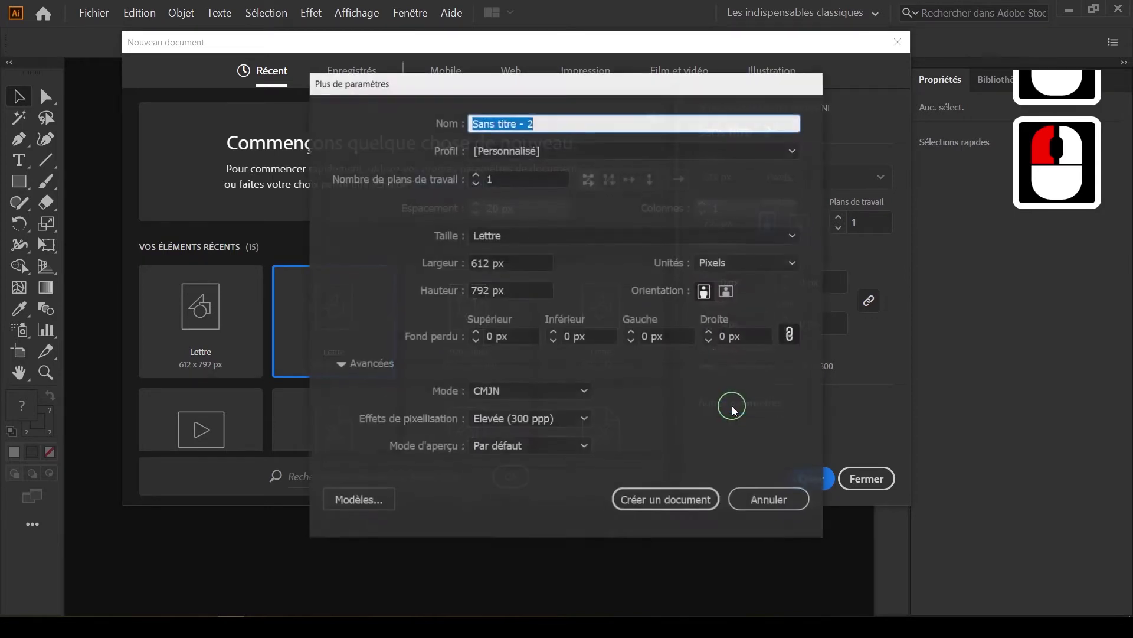
Step: Set the number of artboards to 2 and create the document
{"action": "left_click_drag", "start_coordinate": [503, 82], "coordinate": [437, 63]}
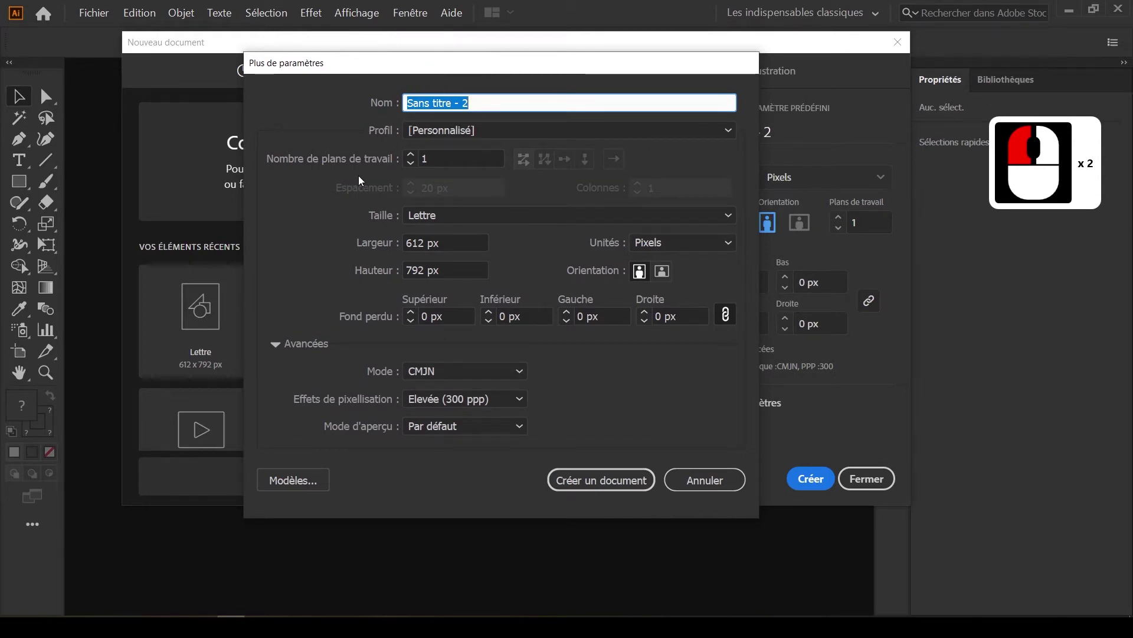
{"action": "left_click", "coordinate": [412, 153]}
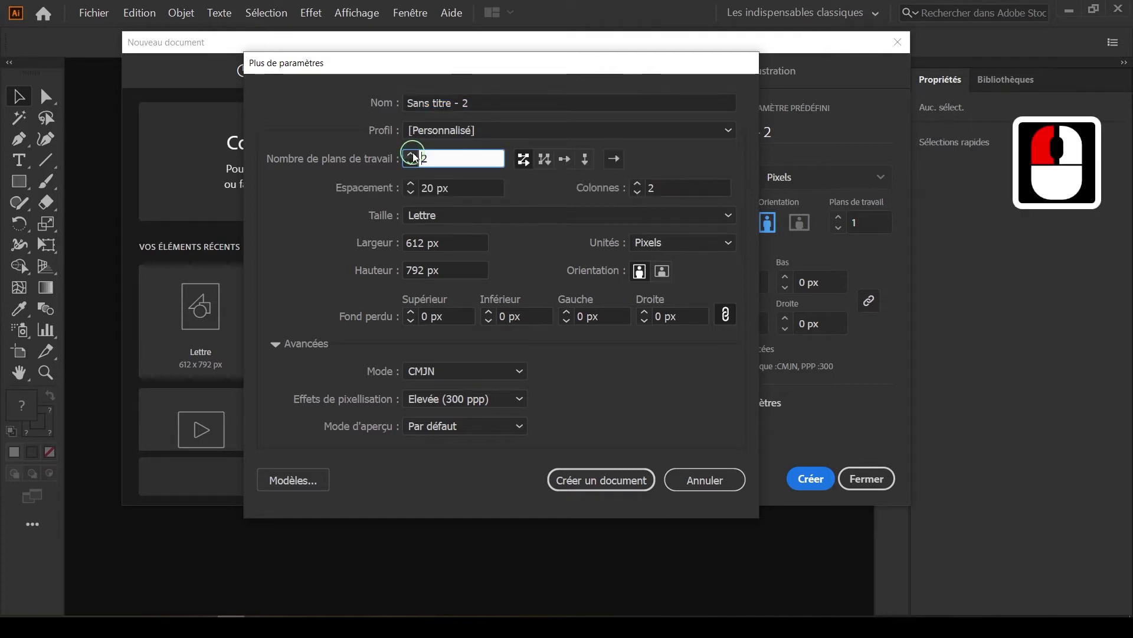
{"action": "left_click", "coordinate": [412, 153]}
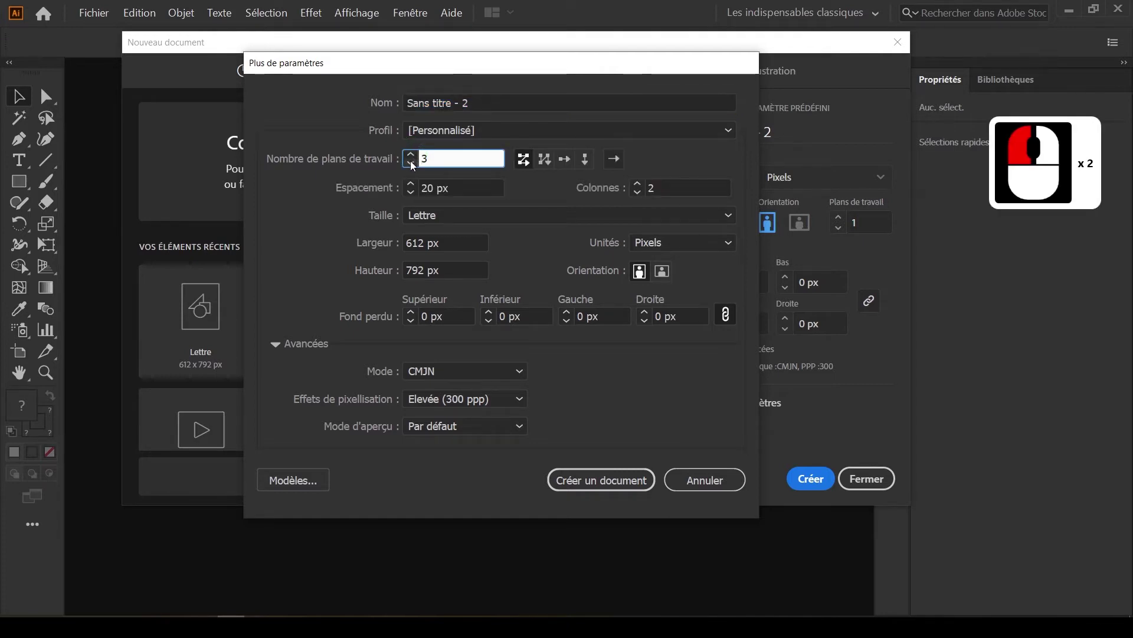
{"action": "left_click", "coordinate": [412, 164]}
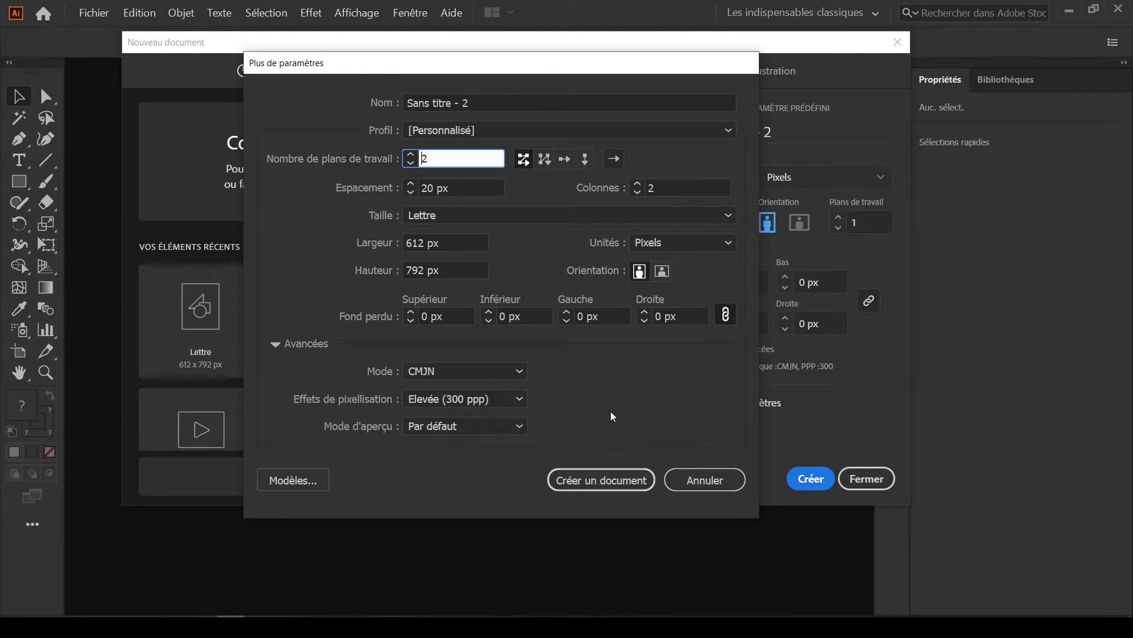
{"action": "left_click", "coordinate": [614, 484]}
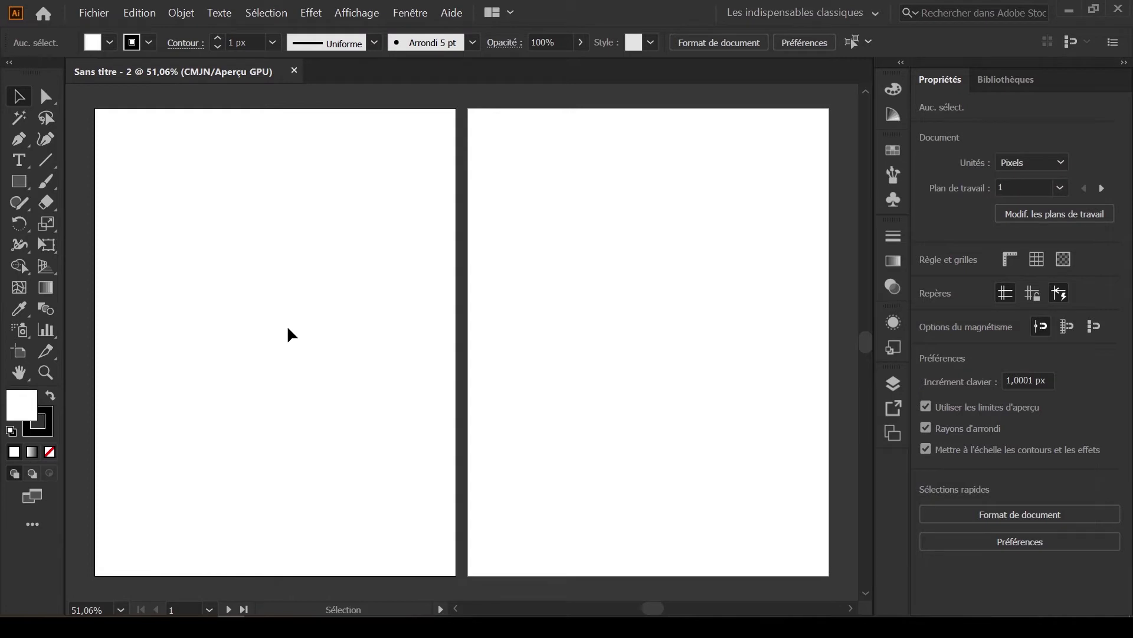
Step: Duplicate the first artboard directly below itself with the Artboard tool
{"action": "left_click", "coordinate": [22, 357]}
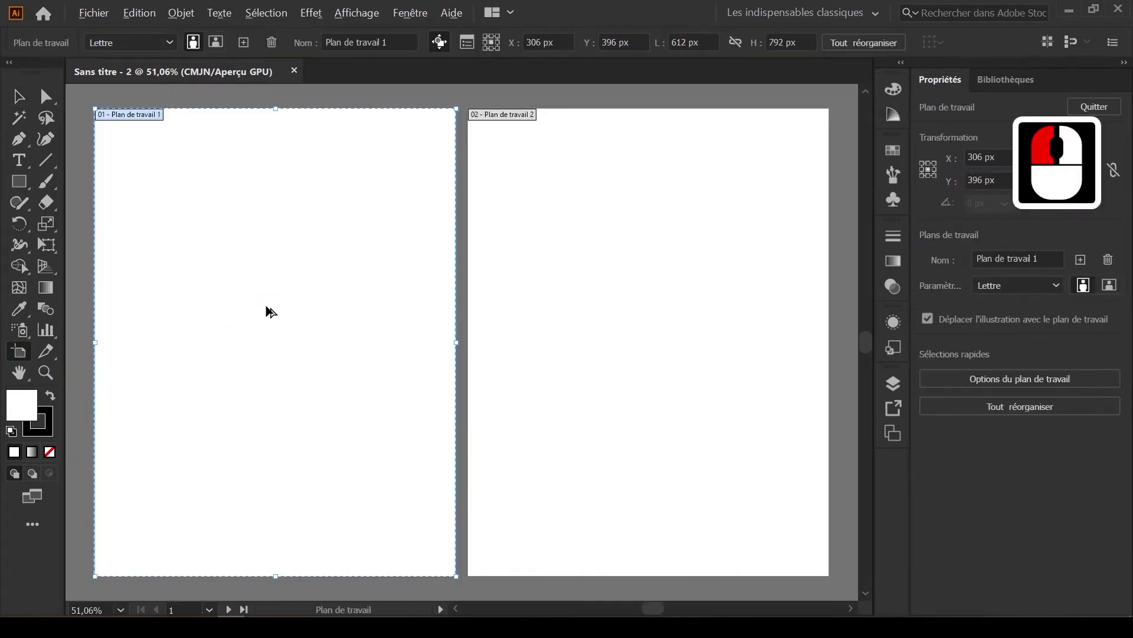
{"action": "scroll", "coordinate": [271, 311], "scroll_direction": "down", "scroll_amount": 3, "text": "alt"}
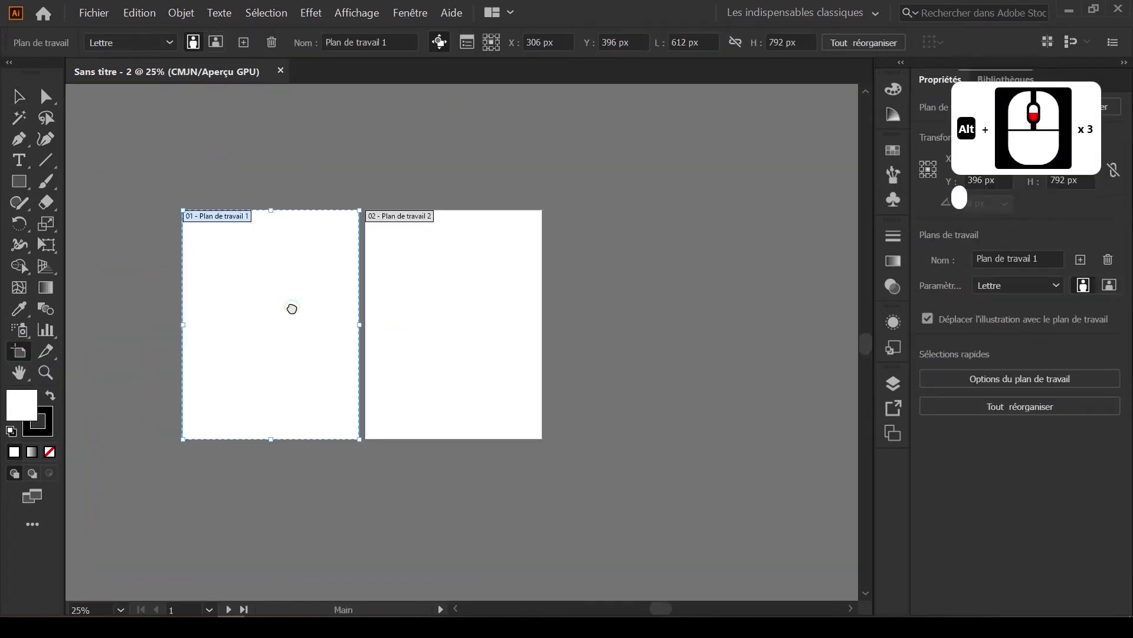
{"action": "scroll", "coordinate": [254, 241], "scroll_direction": "down", "scroll_amount": 2, "text": "alt"}
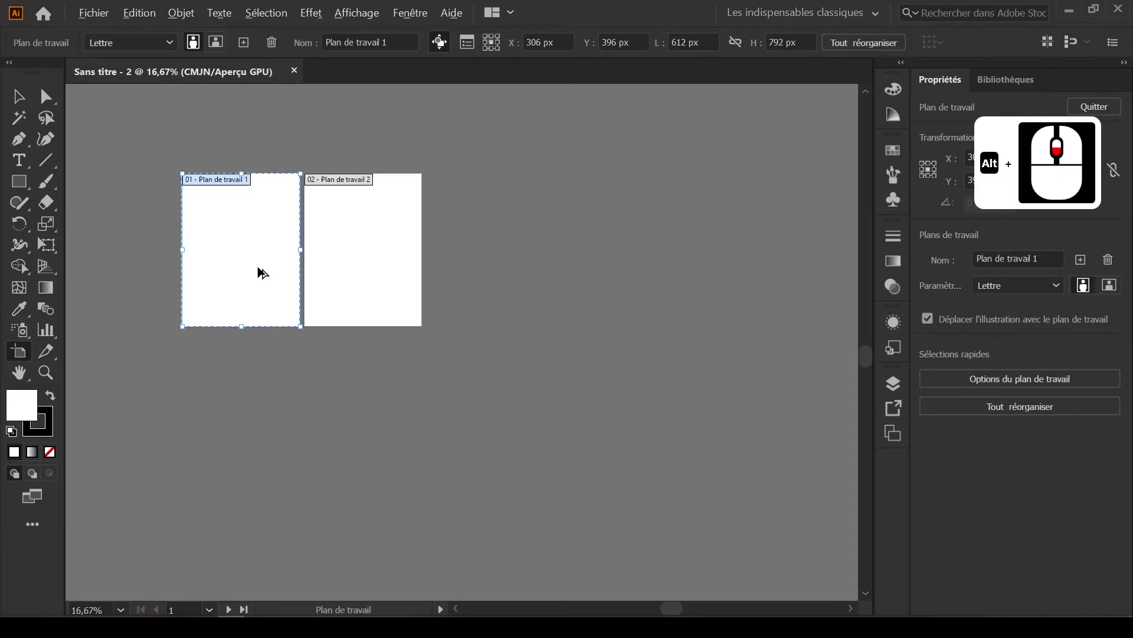
{"action": "left_click_drag", "start_coordinate": [258, 271], "coordinate": [258, 430]}
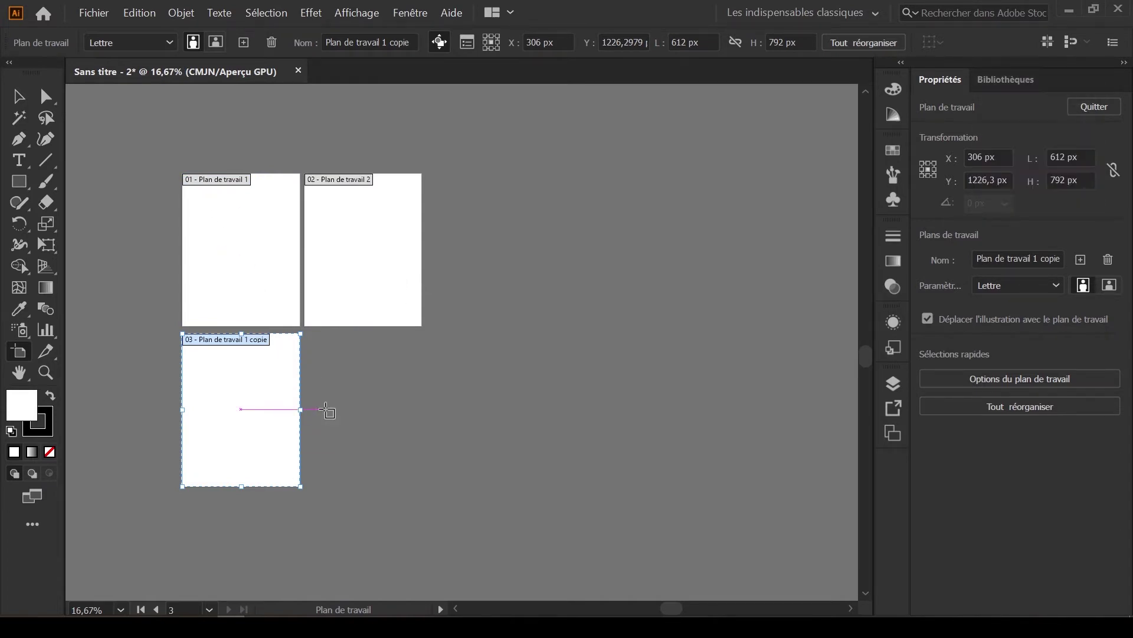
Step: Copy the third artboard and paste it three times to extend the second row to four artboards
{"action": "left_click", "coordinate": [253, 418], "text": "alt"}
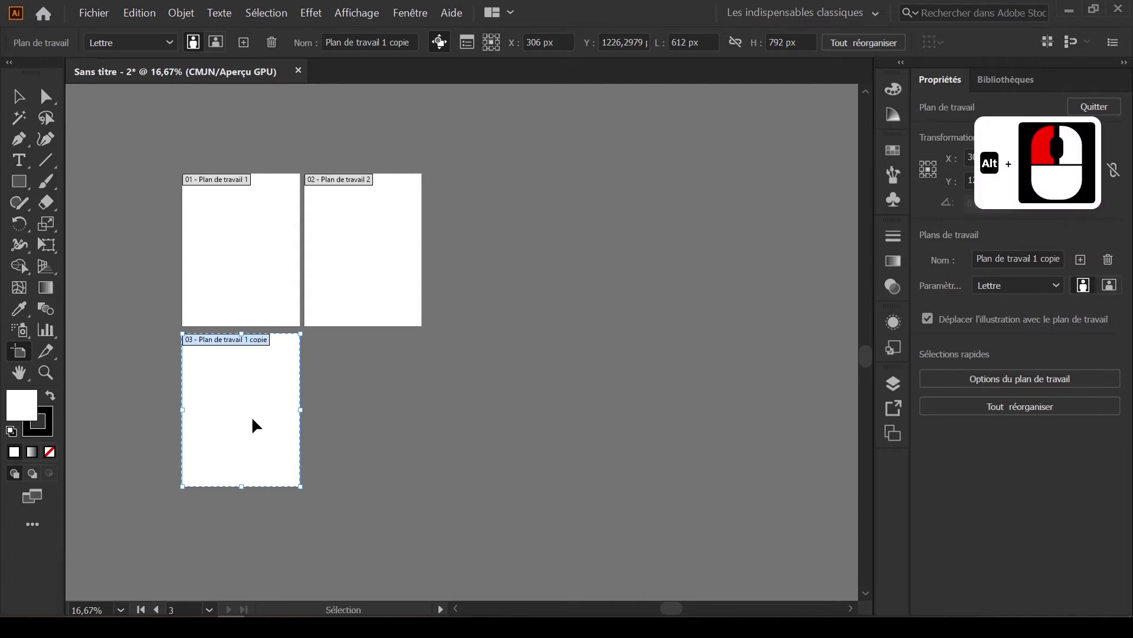
{"action": "key", "text": "ctrl+c"}
{"action": "key", "text": "ctrl+v"}
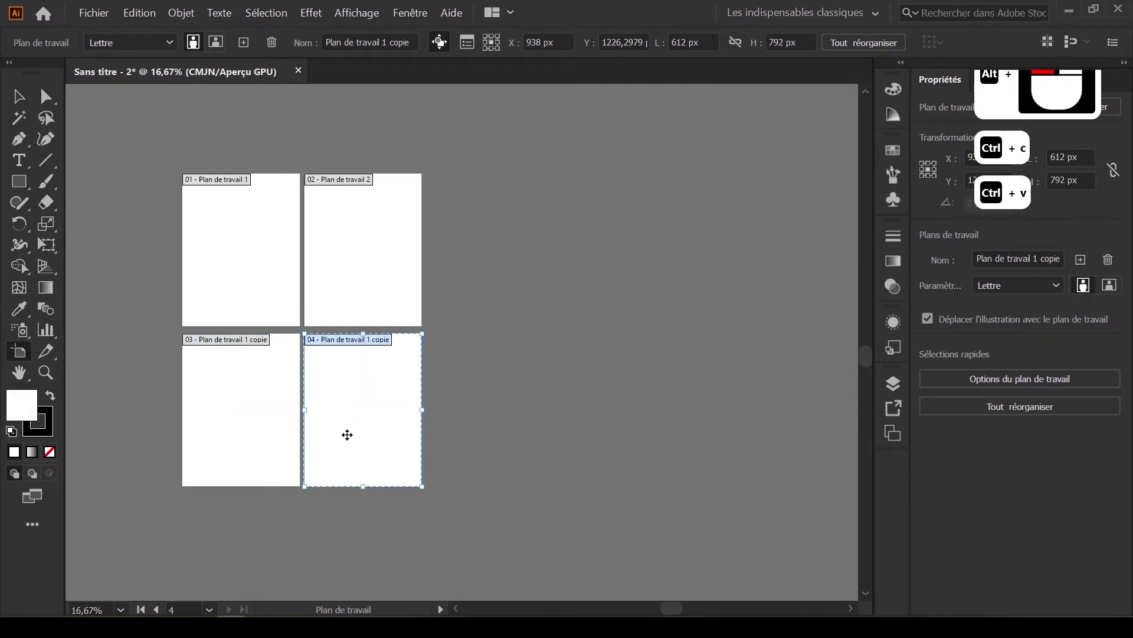
{"action": "scroll", "coordinate": [322, 397], "scroll_direction": "down", "scroll_amount": 2}
{"action": "scroll", "coordinate": [319, 392], "scroll_direction": "down", "scroll_amount": 2}
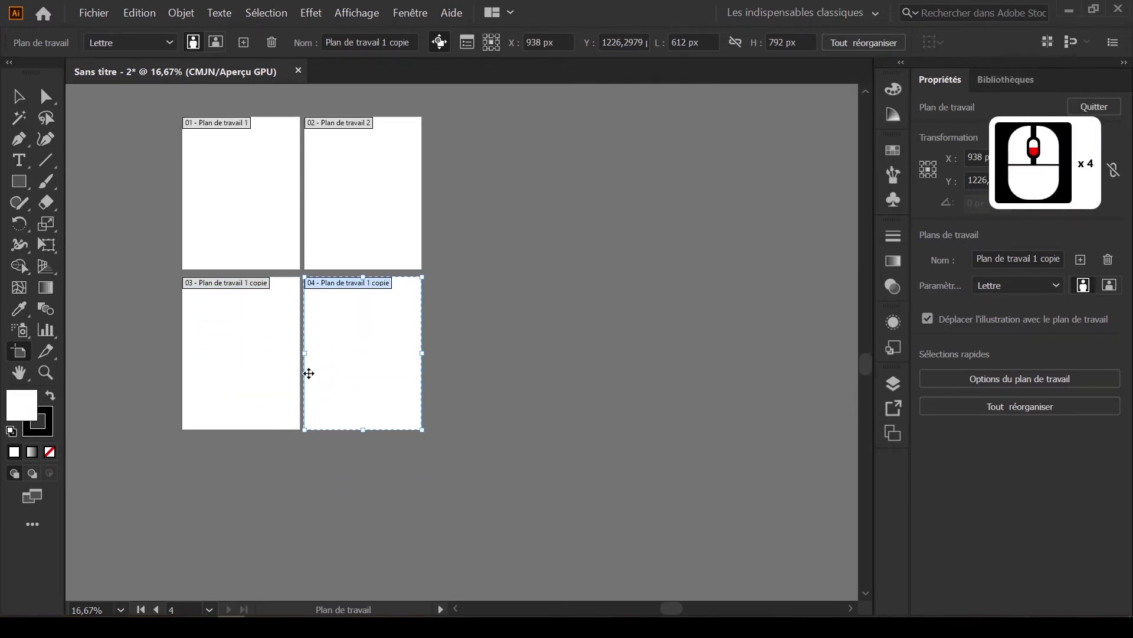
{"action": "scroll", "coordinate": [309, 375], "scroll_direction": "down", "scroll_amount": 3}
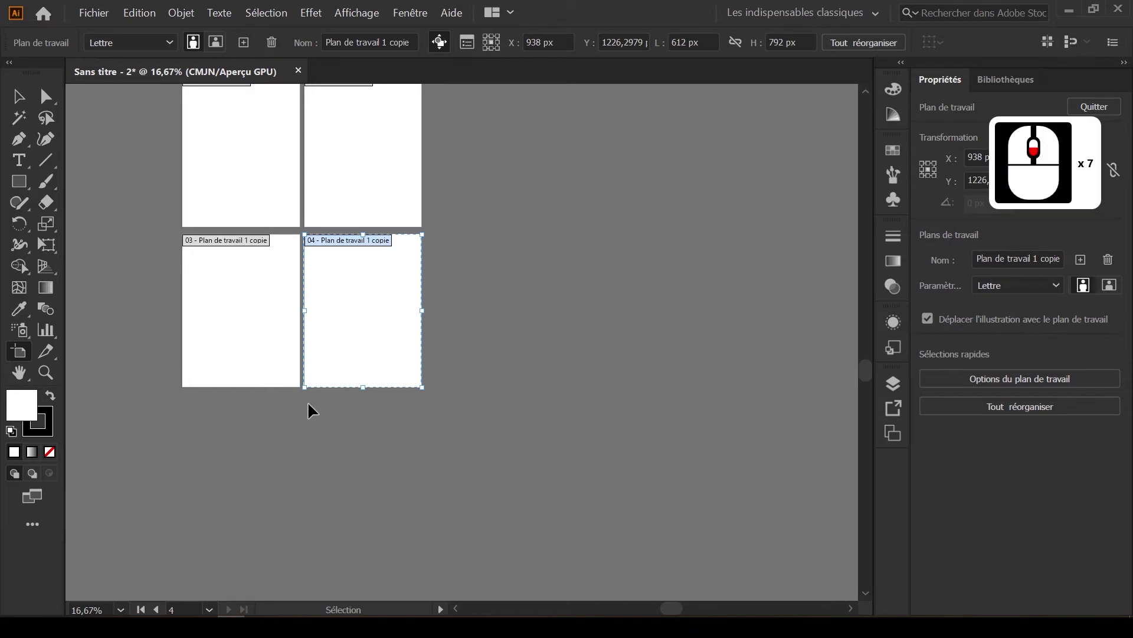
{"action": "key", "text": "ctrl+v"}
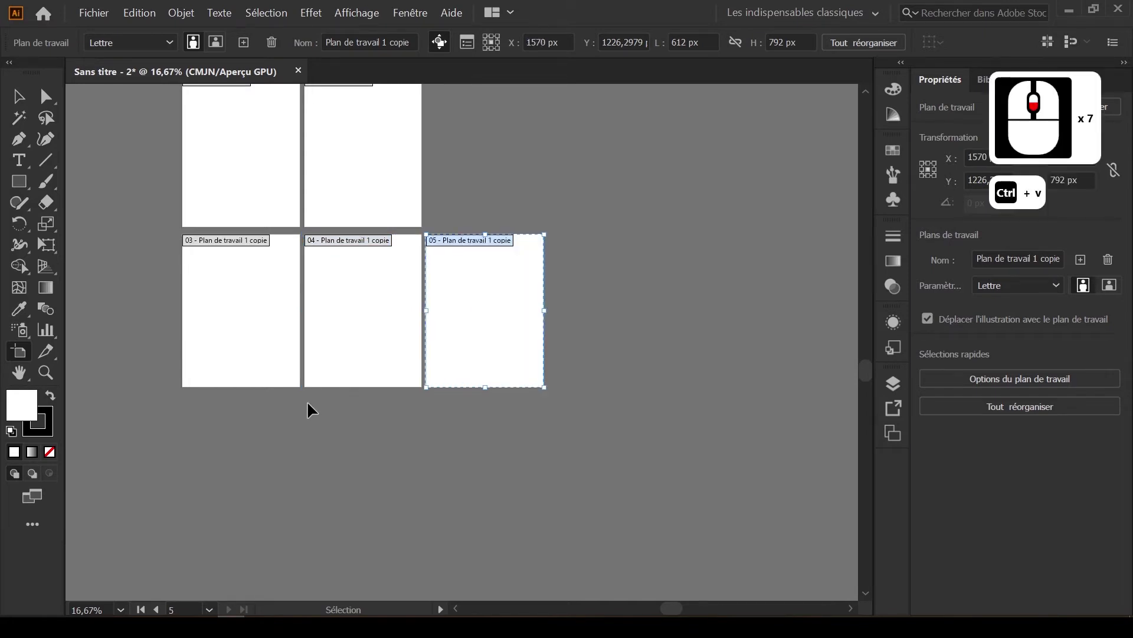
{"action": "key", "text": "ctrl+v"}
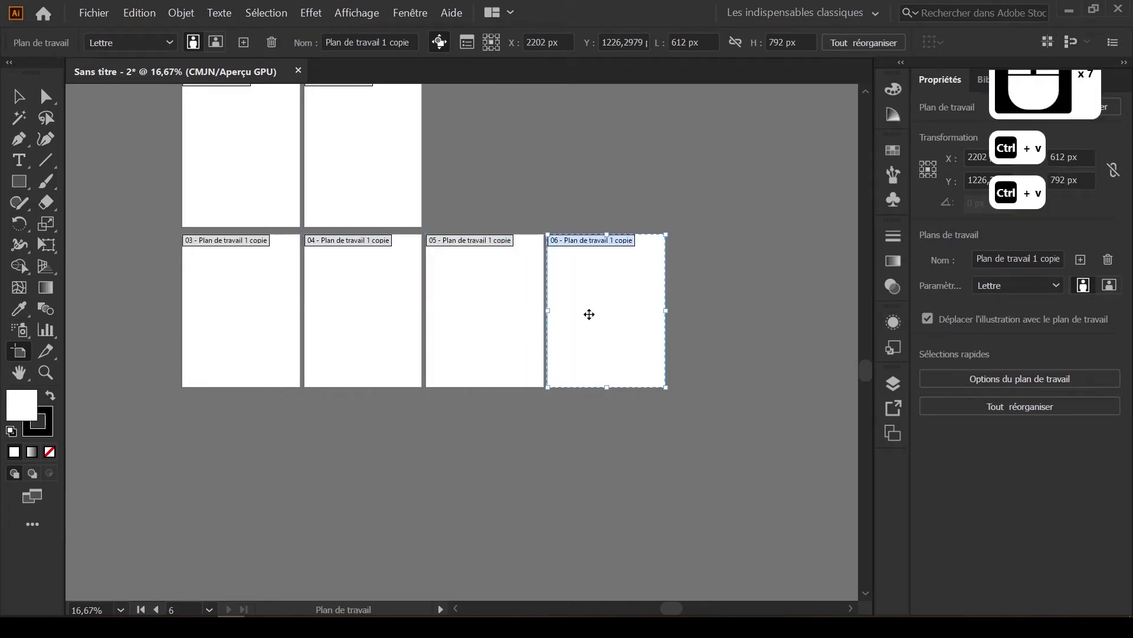
Step: Move artboards 06 and 05 side by side into a third row beneath artboards 03 and 04
{"action": "left_click_drag", "start_coordinate": [589, 314], "coordinate": [226, 475]}
{"action": "left_click_drag", "start_coordinate": [466, 363], "coordinate": [351, 509]}
{"action": "scroll", "coordinate": [282, 271], "scroll_direction": "up", "scroll_amount": 1}
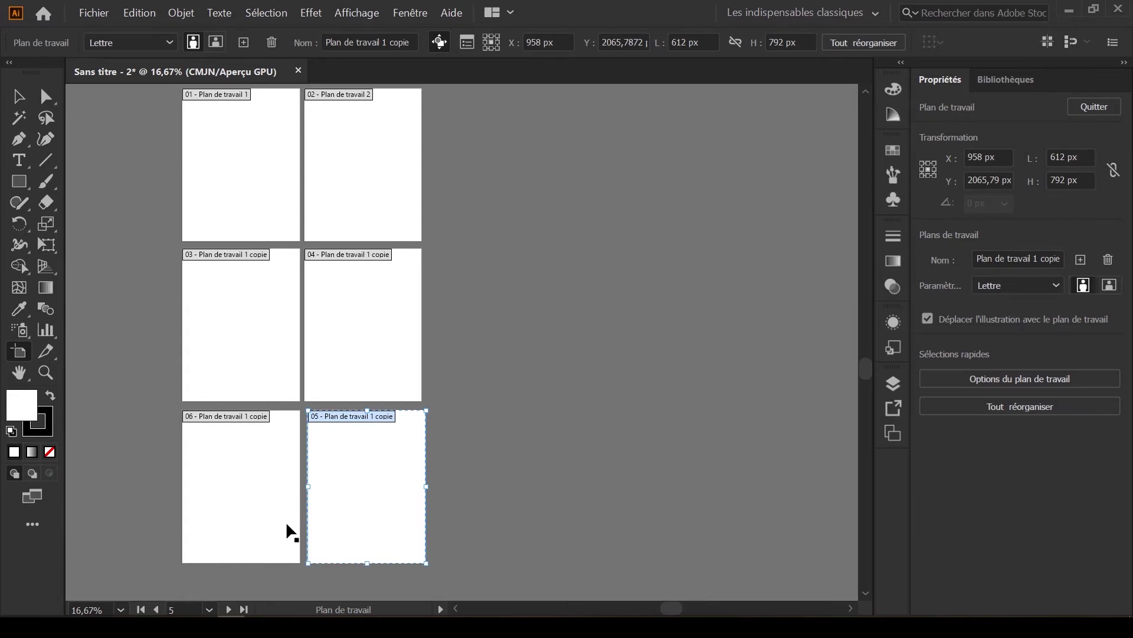
Step: Rearrange all artboards into a single left-to-right row with 40 px spacing, moving the artwork with them
{"action": "left_click", "coordinate": [188, 17]}
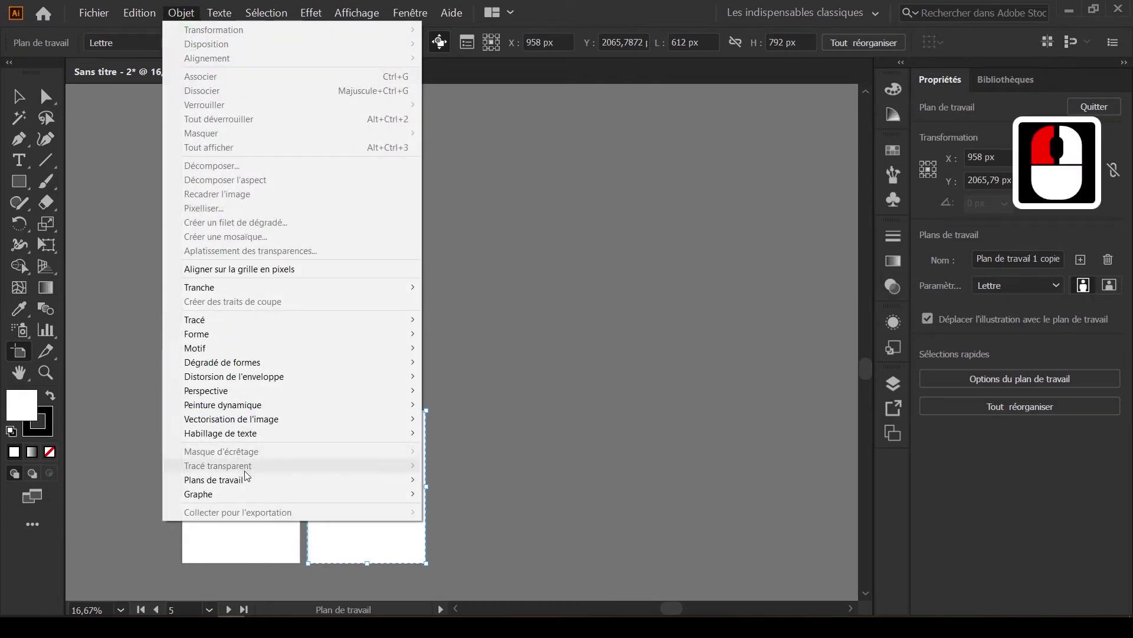
{"action": "mouse_move", "coordinate": [247, 477]}
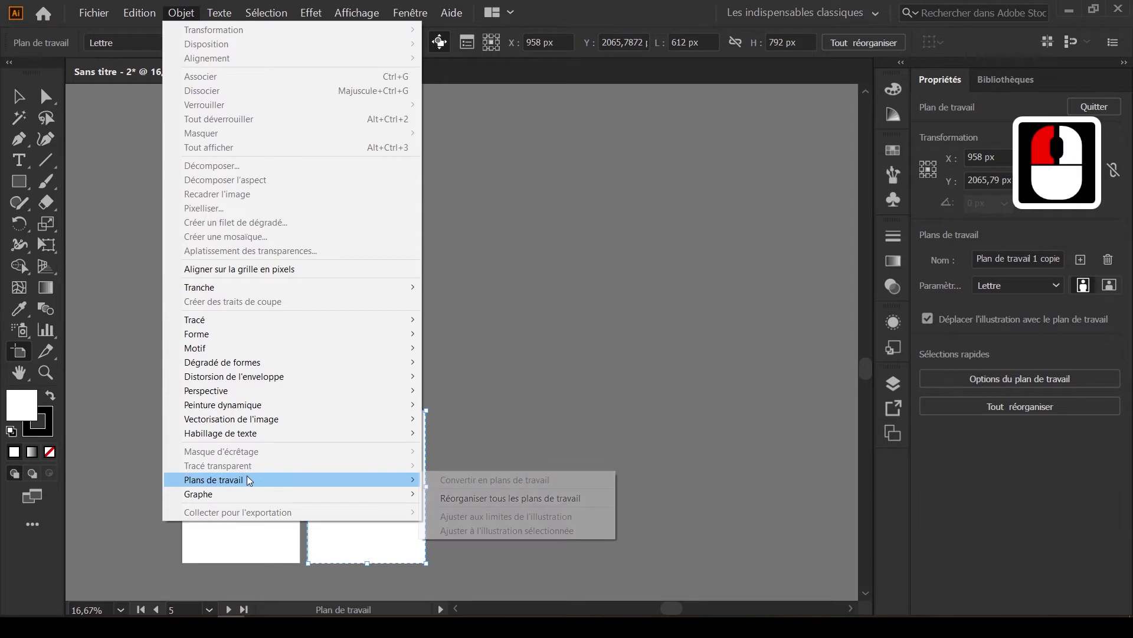
{"action": "left_click", "coordinate": [487, 498]}
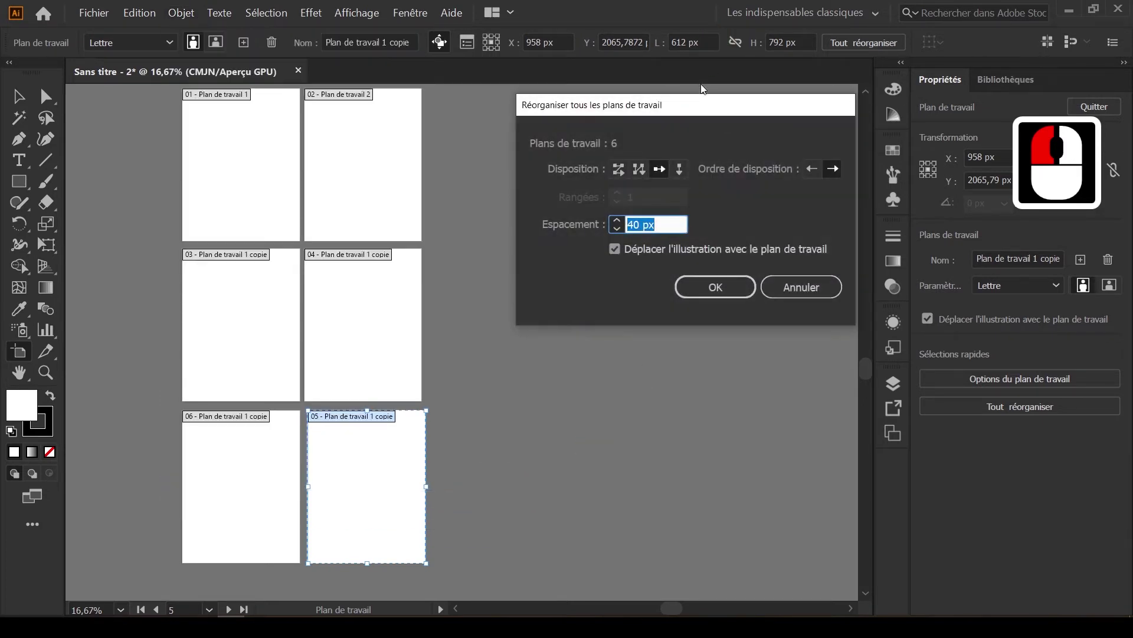
{"action": "left_click_drag", "start_coordinate": [671, 110], "coordinate": [670, 125]}
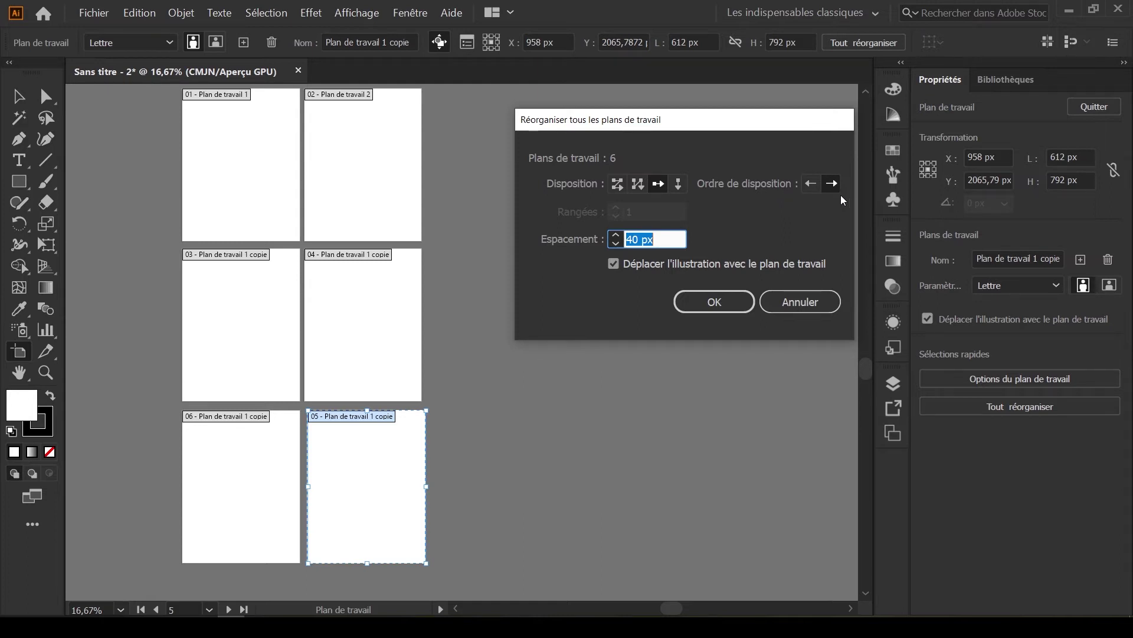
{"action": "left_click", "coordinate": [736, 302]}
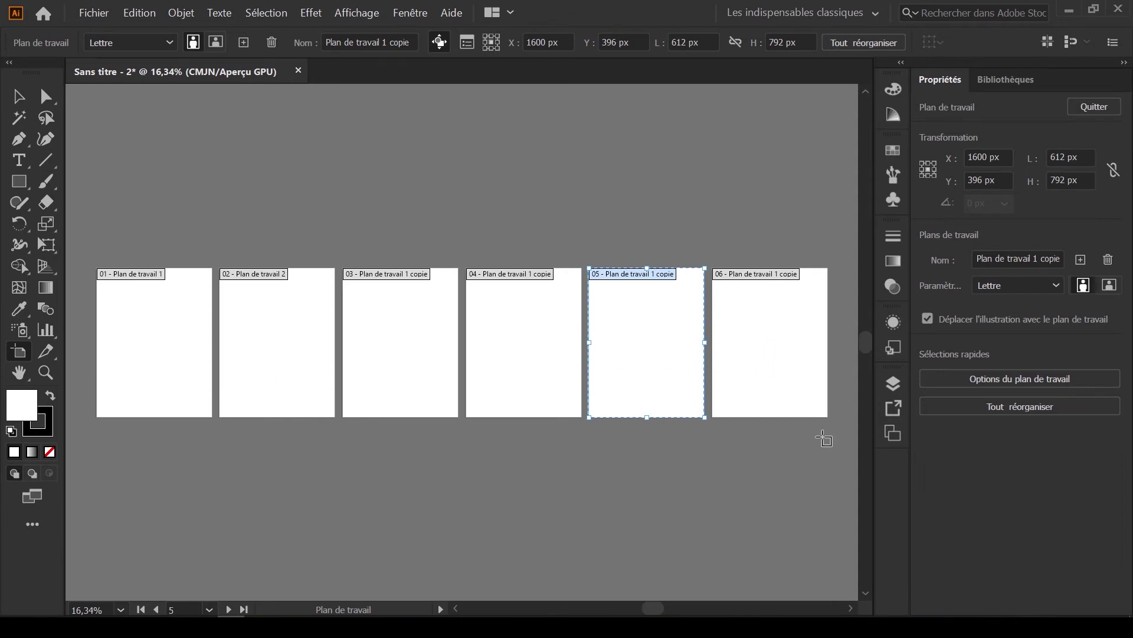
Step: Rearrange all artboards into a grid by row with 3 columns and 40 px spacing
{"action": "left_click", "coordinate": [895, 438]}
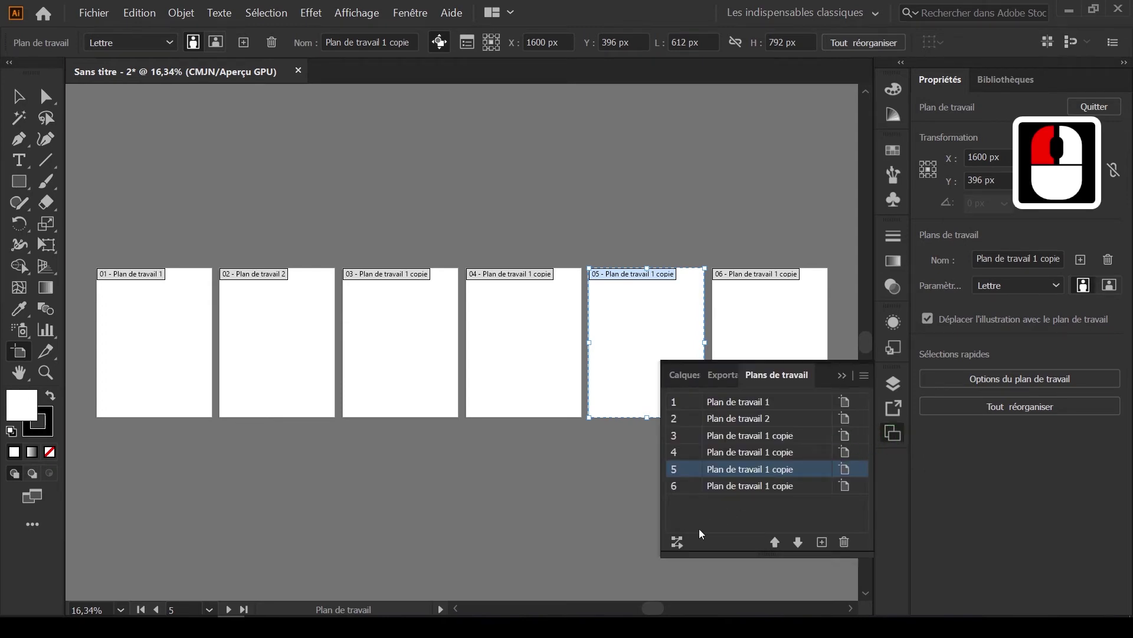
{"action": "left_click", "coordinate": [678, 542]}
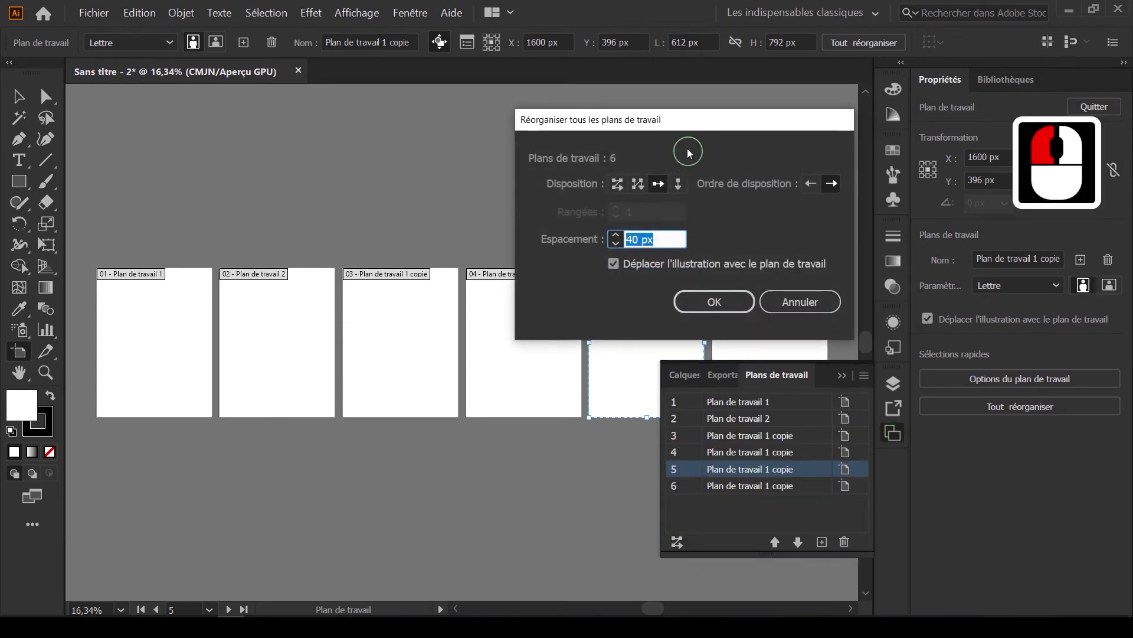
{"action": "left_click_drag", "start_coordinate": [658, 118], "coordinate": [718, 86]}
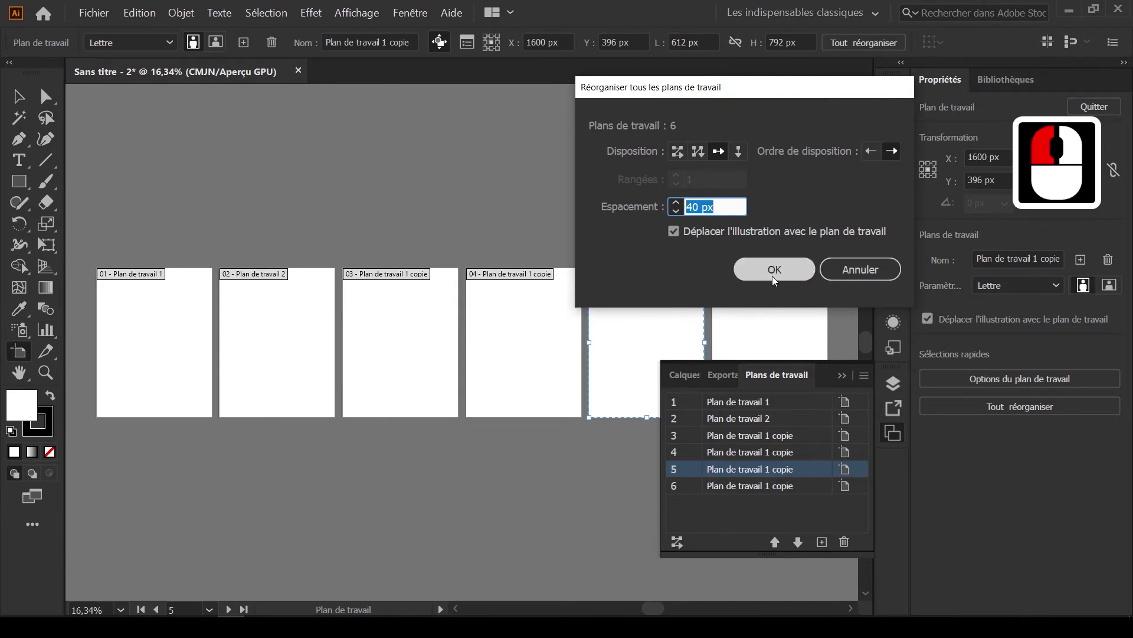
{"action": "left_click", "coordinate": [677, 155]}
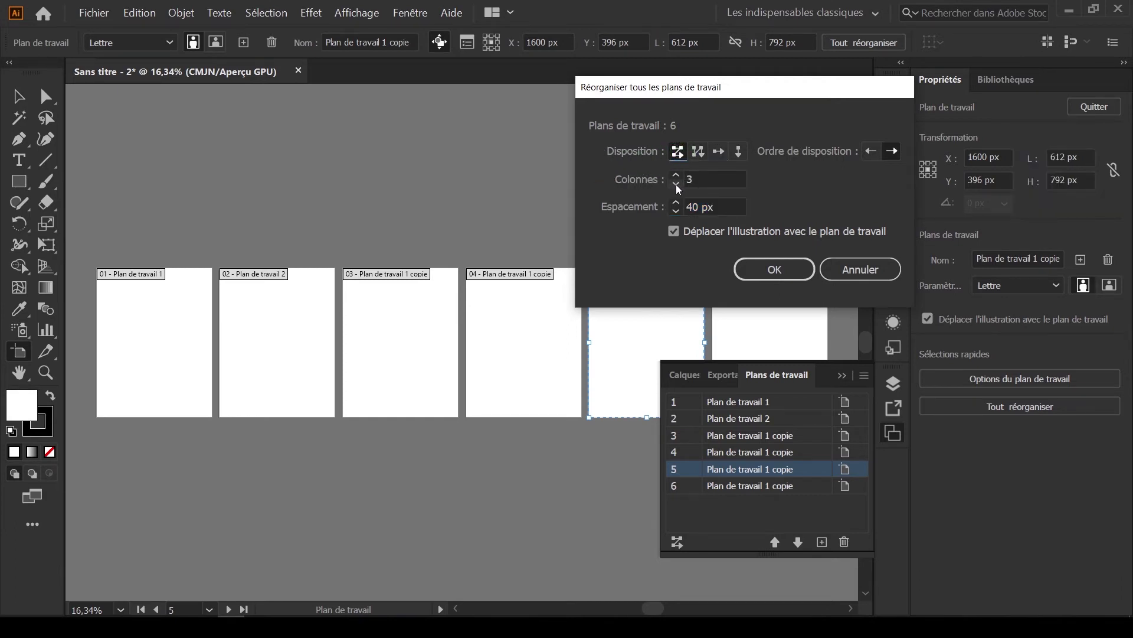
{"action": "left_click", "coordinate": [756, 272]}
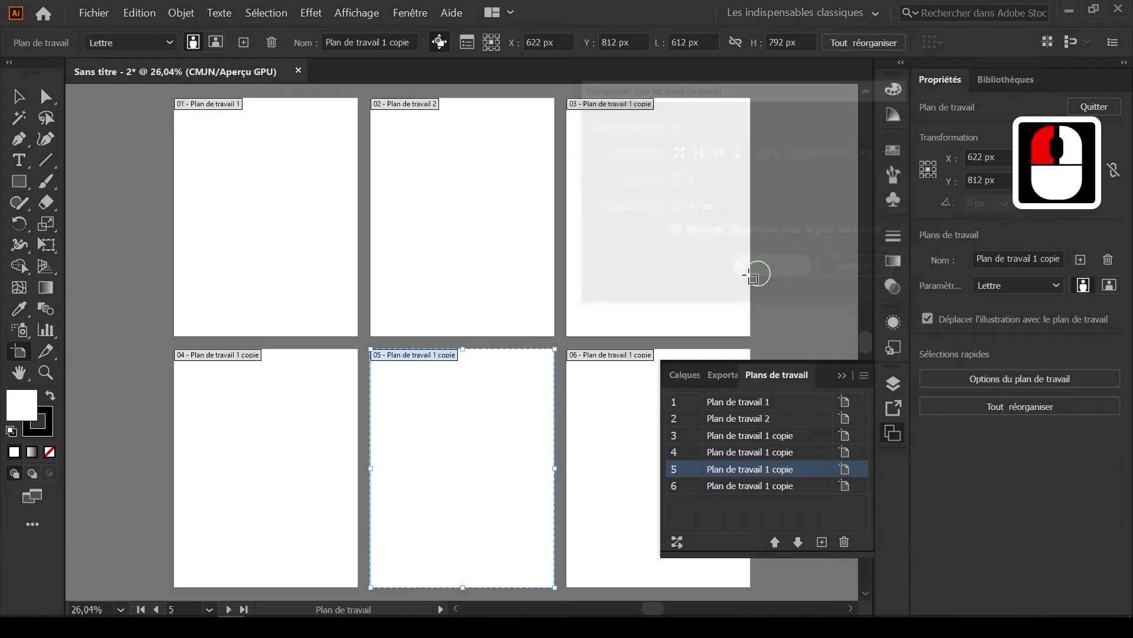
{"action": "scroll", "coordinate": [266, 294], "scroll_direction": "down", "scroll_amount": 2, "text": "alt"}
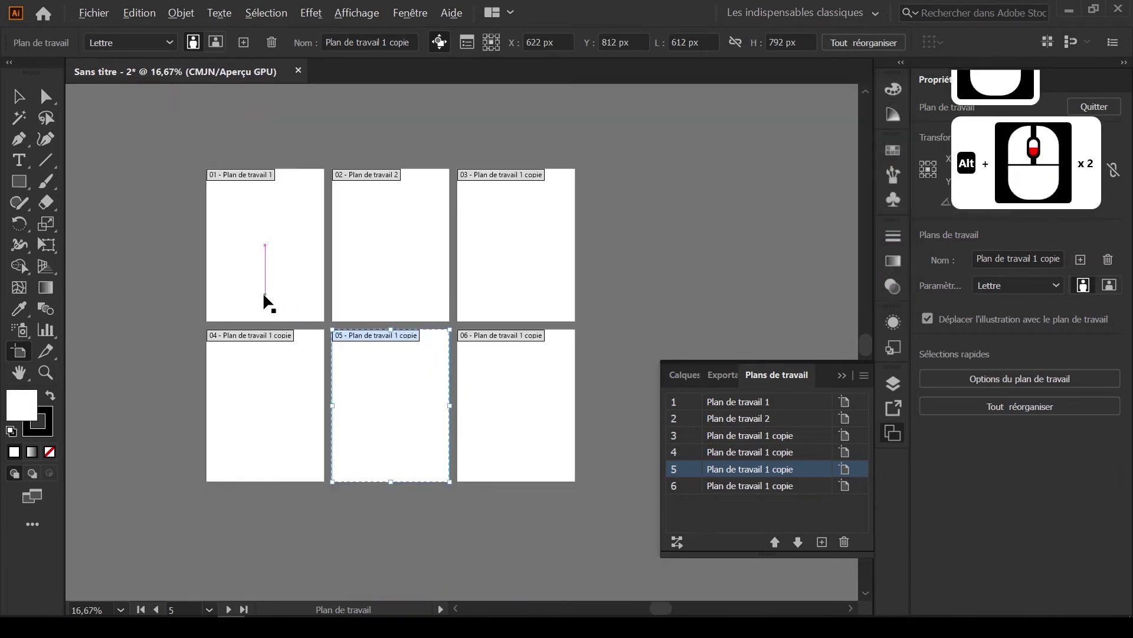
Step: Change the orientation of the first artboard to landscape
{"action": "scroll", "coordinate": [264, 296], "scroll_direction": "up", "scroll_amount": 1, "text": "alt"}
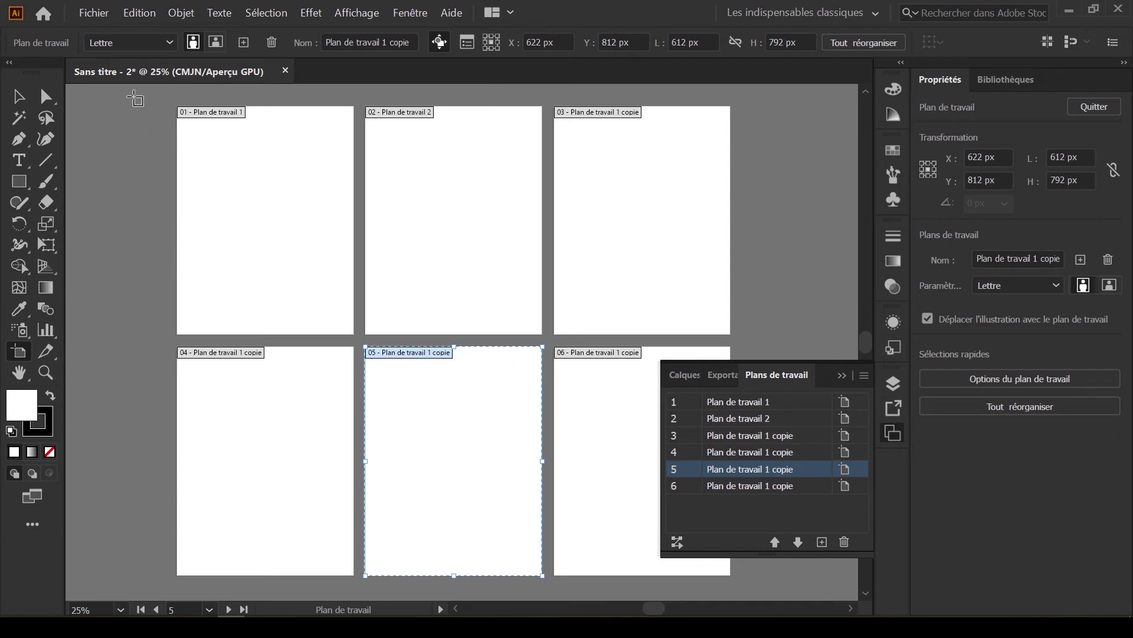
{"action": "left_click", "coordinate": [269, 200]}
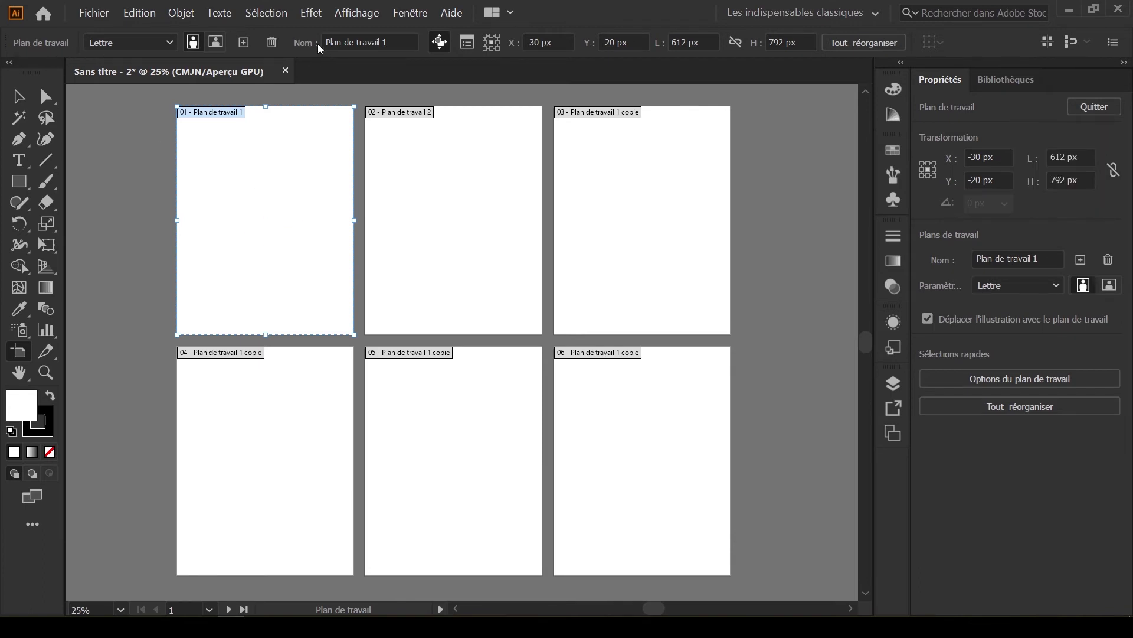
{"action": "left_click", "coordinate": [217, 42]}
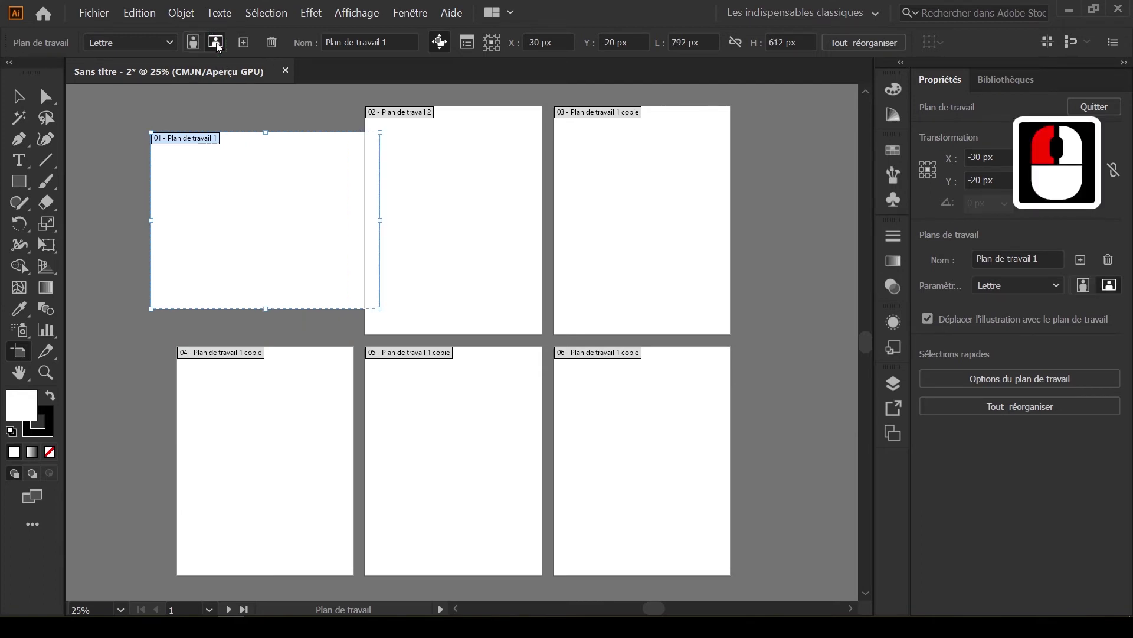
Step: Set the first artboard's orientation back to portrait
{"action": "left_click", "coordinate": [217, 45]}
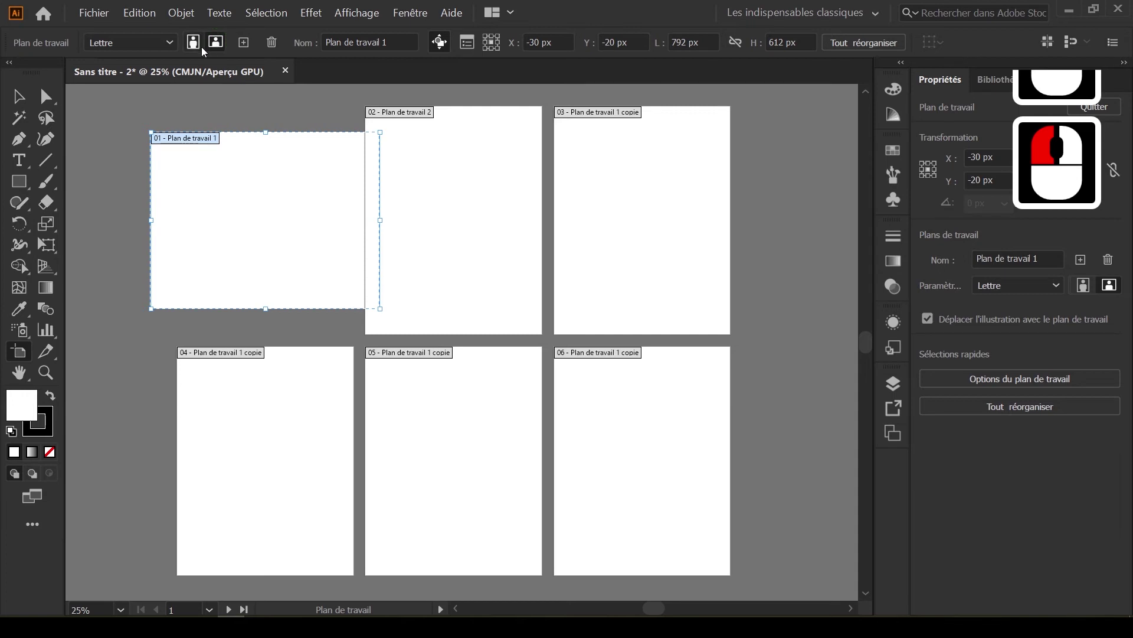
{"action": "left_click", "coordinate": [202, 48]}
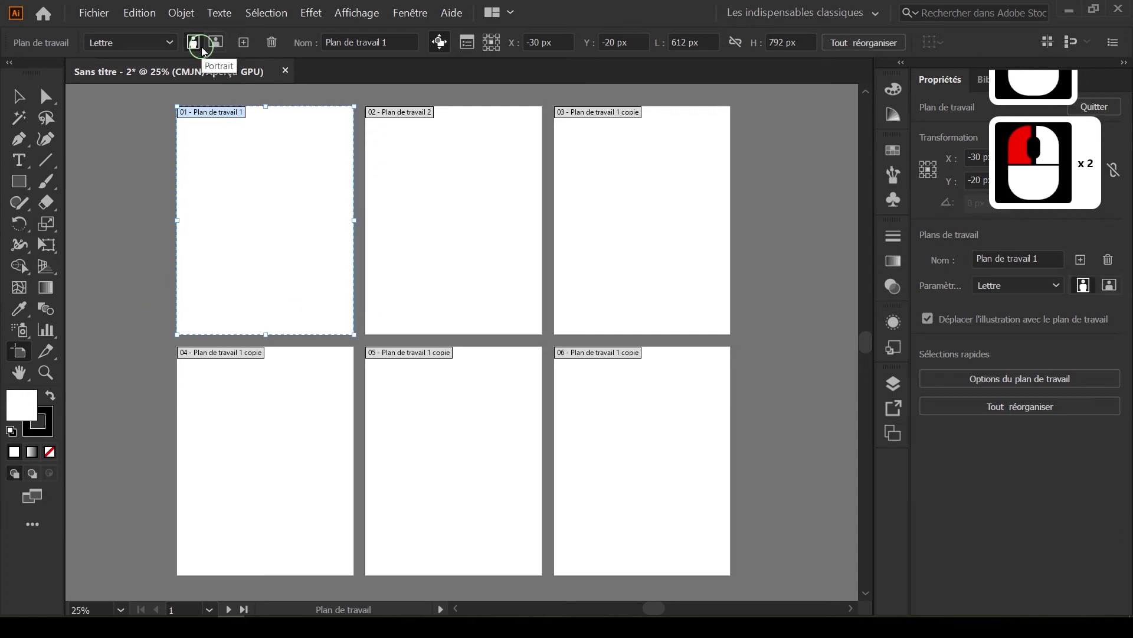
Step: Examine the available size presets and the artboard options for the first artboard, leaving its settings as they are
{"action": "left_click", "coordinate": [167, 43]}
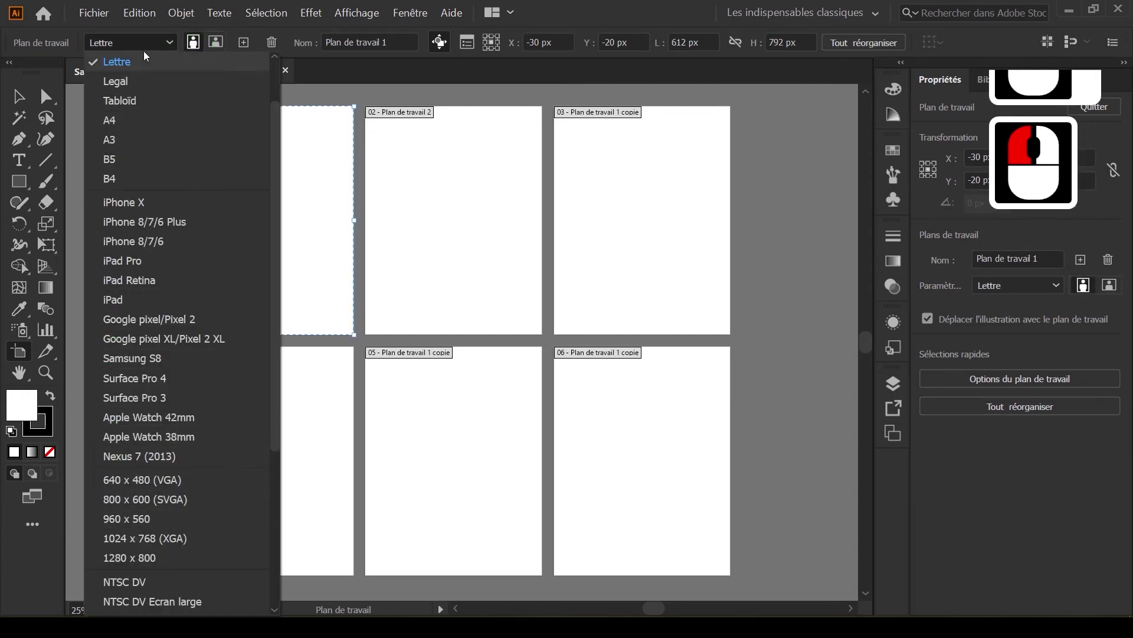
{"action": "left_click", "coordinate": [167, 45]}
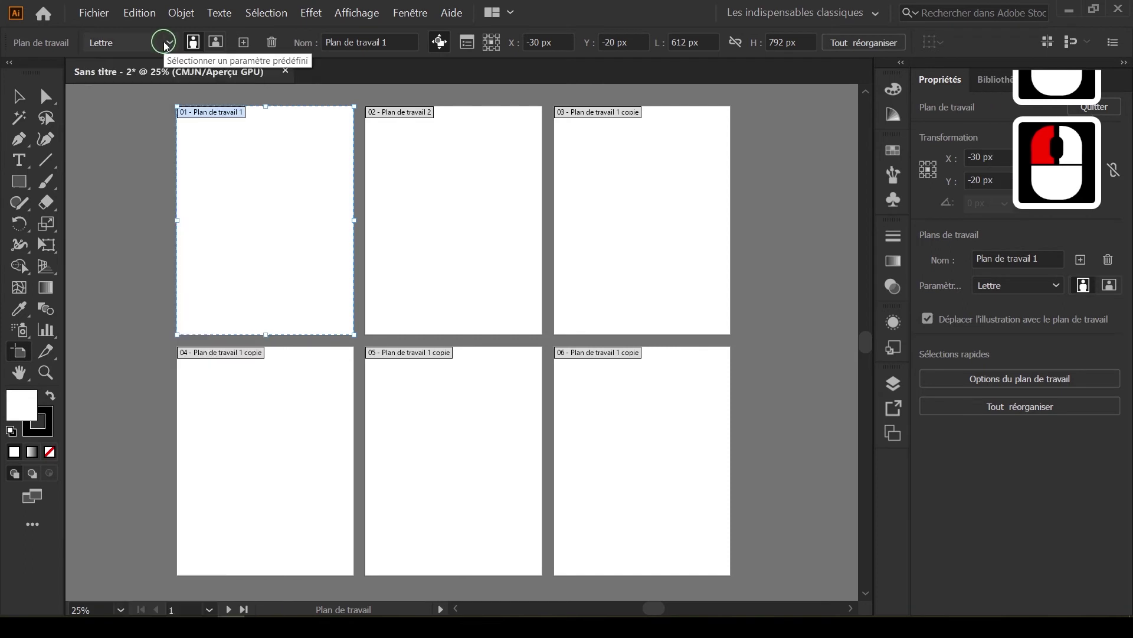
{"action": "left_click", "coordinate": [467, 45]}
{"action": "left_click_drag", "start_coordinate": [710, 37], "coordinate": [683, 47]}
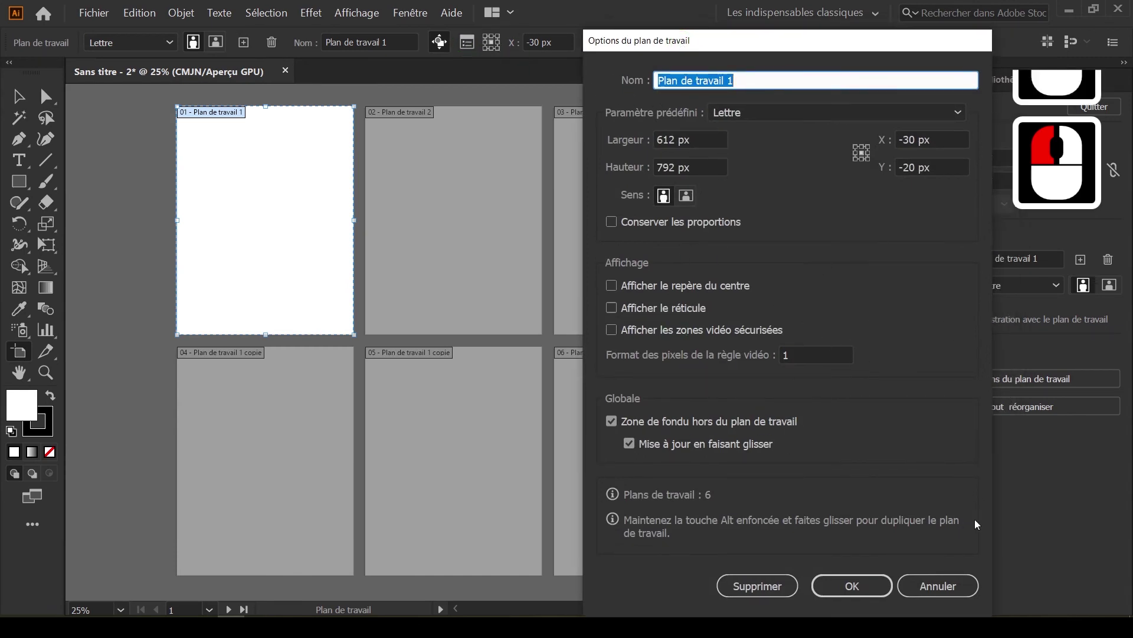
{"action": "left_click", "coordinate": [852, 585]}
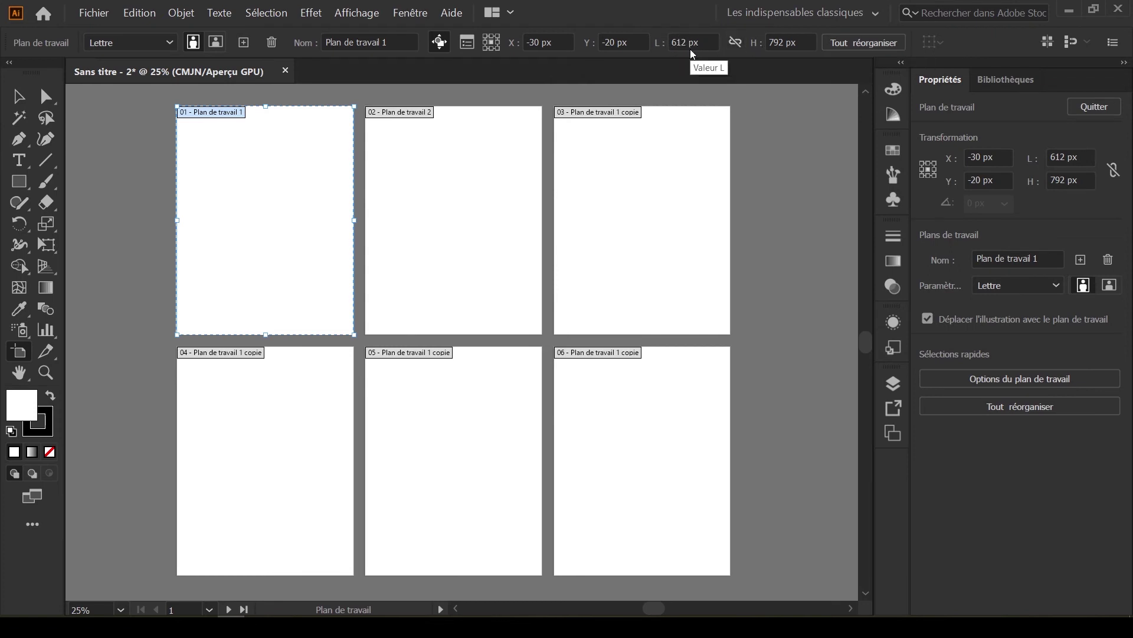
Step: Rearrange the six artboards into a grid by row with 2 columns and 40 px spacing, moving the artwork with them
{"action": "left_click", "coordinate": [852, 42]}
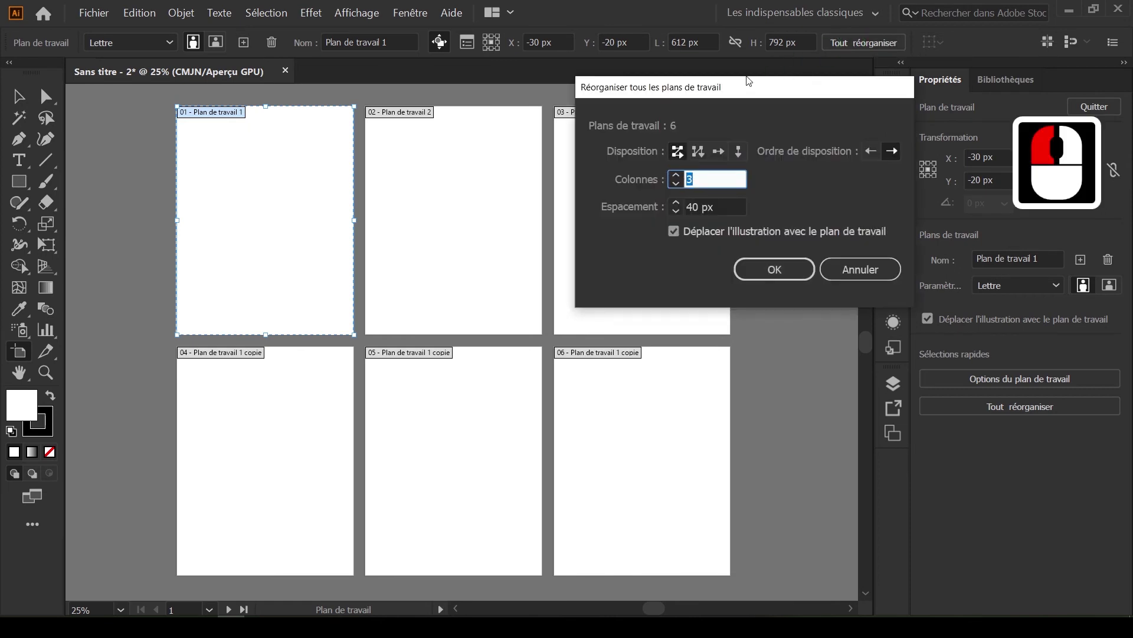
{"action": "left_click_drag", "start_coordinate": [746, 91], "coordinate": [746, 114]}
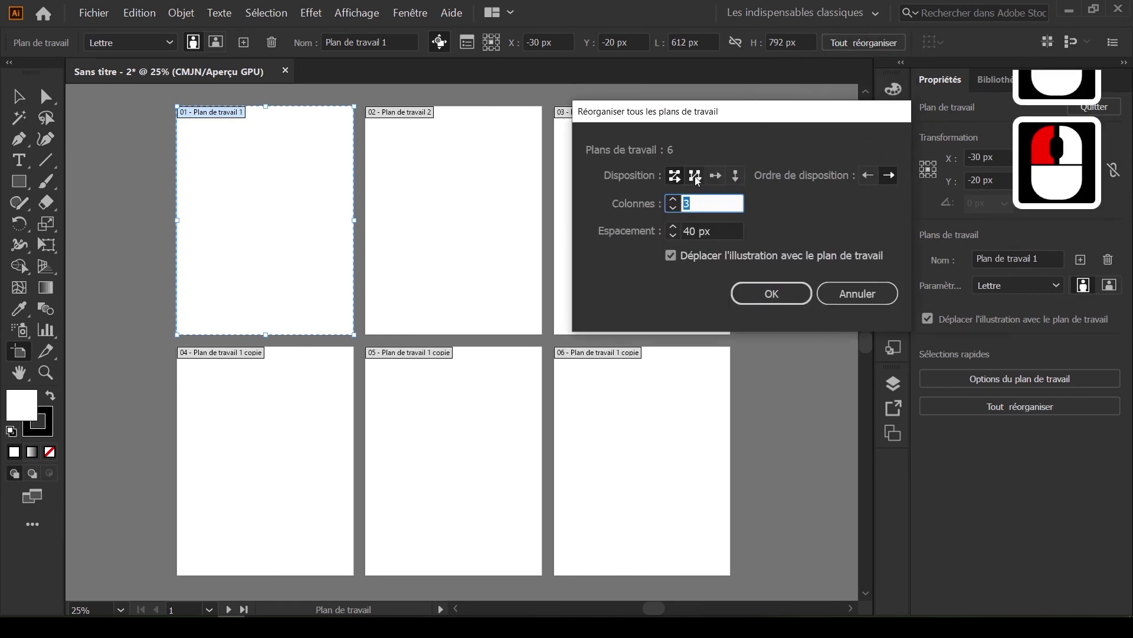
{"action": "left_click", "coordinate": [673, 209]}
{"action": "left_click", "coordinate": [760, 295]}
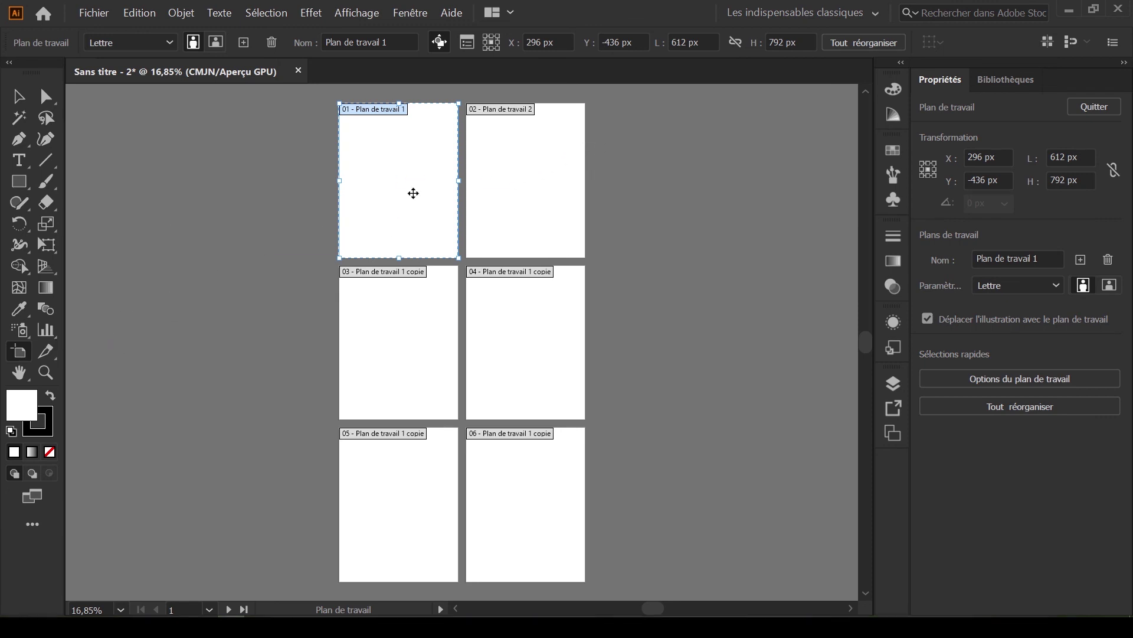
Step: Draw a new artboard to the right of artboard 02 and resize it to about 588 px wide by 792 px high, matching its neighbour's height
{"action": "left_click", "coordinate": [600, 108]}
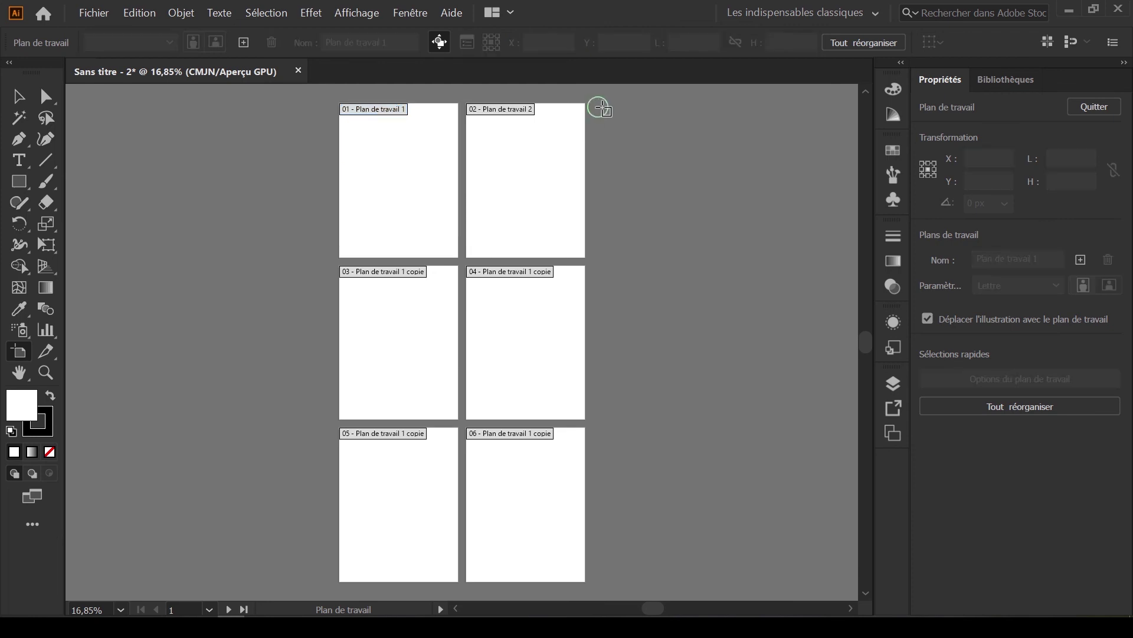
{"action": "left_click_drag", "start_coordinate": [600, 108], "coordinate": [703, 257]}
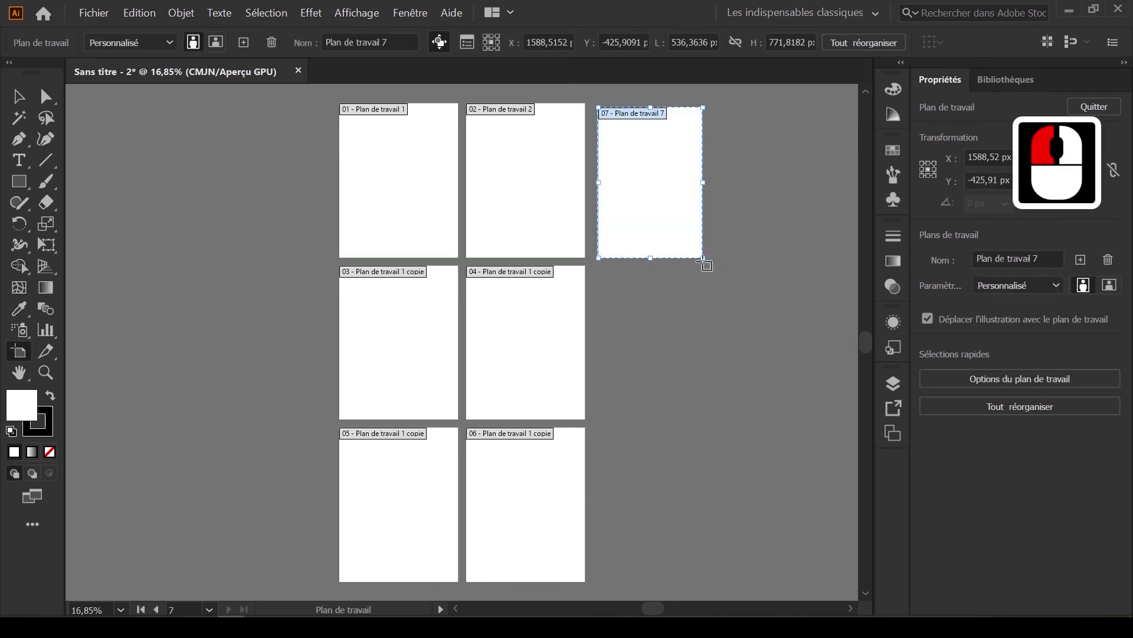
{"action": "left_click_drag", "start_coordinate": [652, 105], "coordinate": [650, 103]}
{"action": "left_click_drag", "start_coordinate": [704, 183], "coordinate": [713, 180]}
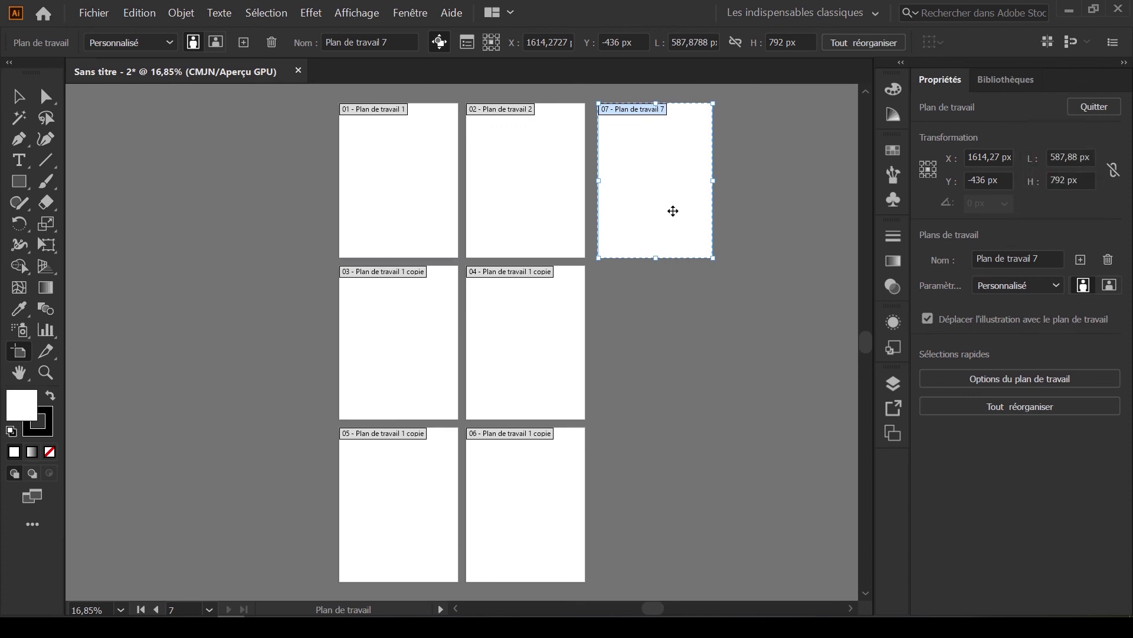
Step: Rearrange all artboards, including the newly drawn seventh one, into a grid by row with 2 columns and 40 px spacing
{"action": "left_click", "coordinate": [891, 433]}
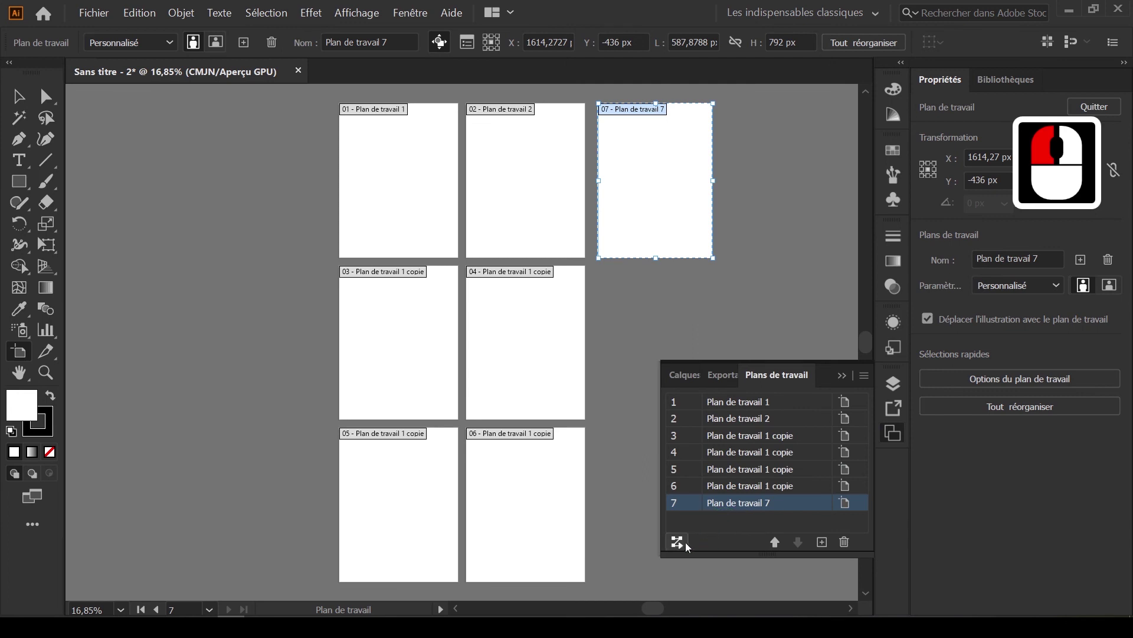
{"action": "left_click", "coordinate": [679, 542]}
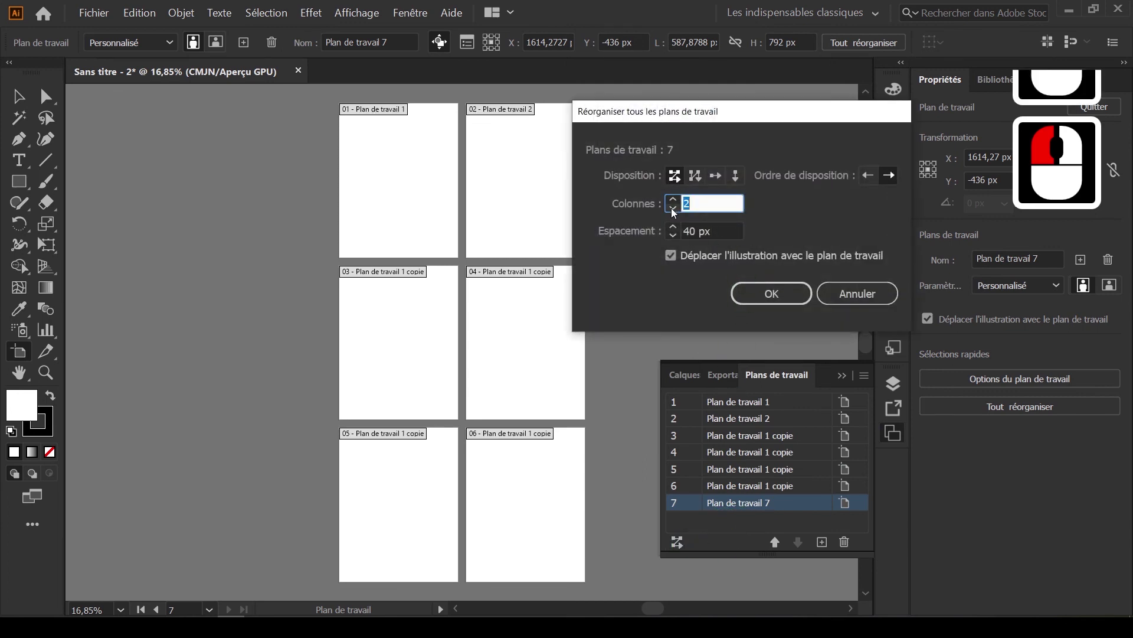
{"action": "left_click", "coordinate": [758, 293]}
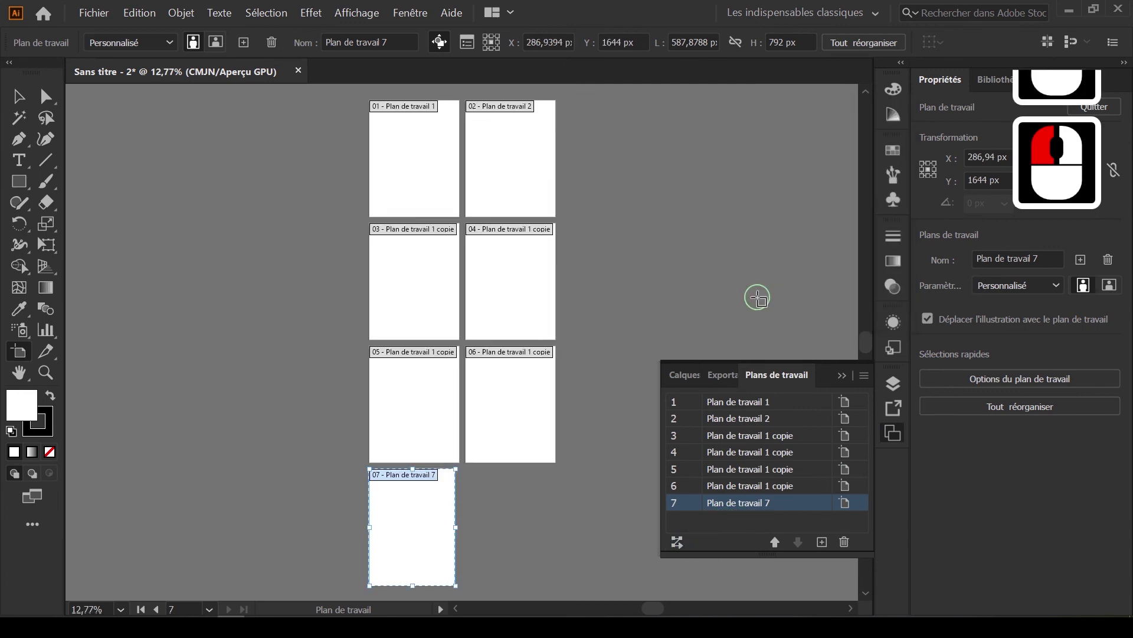
{"action": "scroll", "coordinate": [318, 298], "scroll_direction": "down", "scroll_amount": 3}
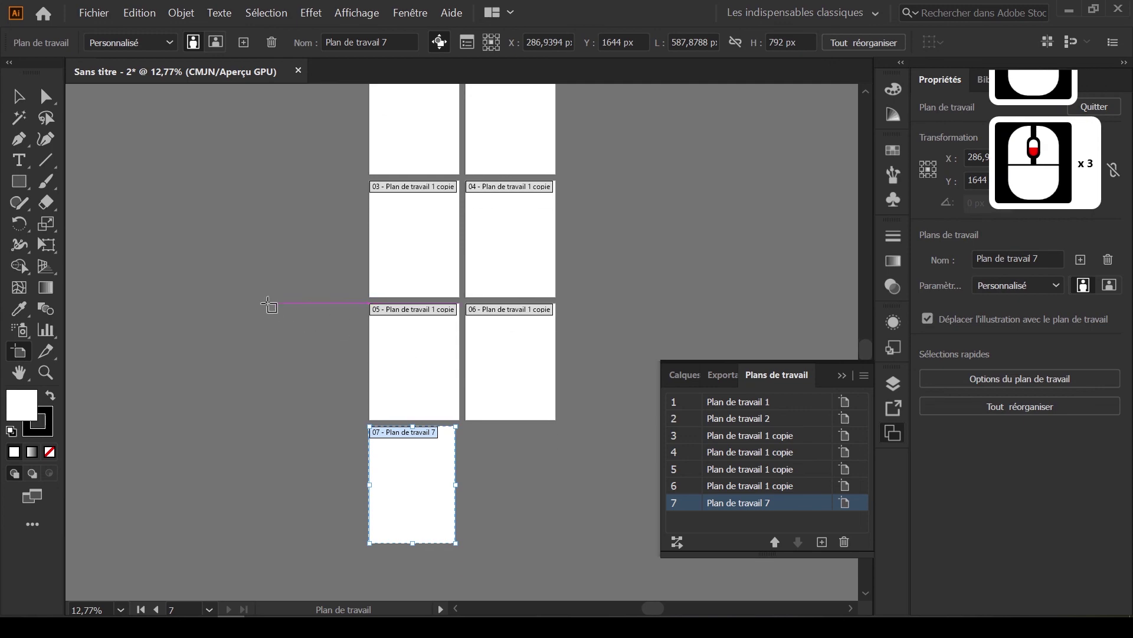